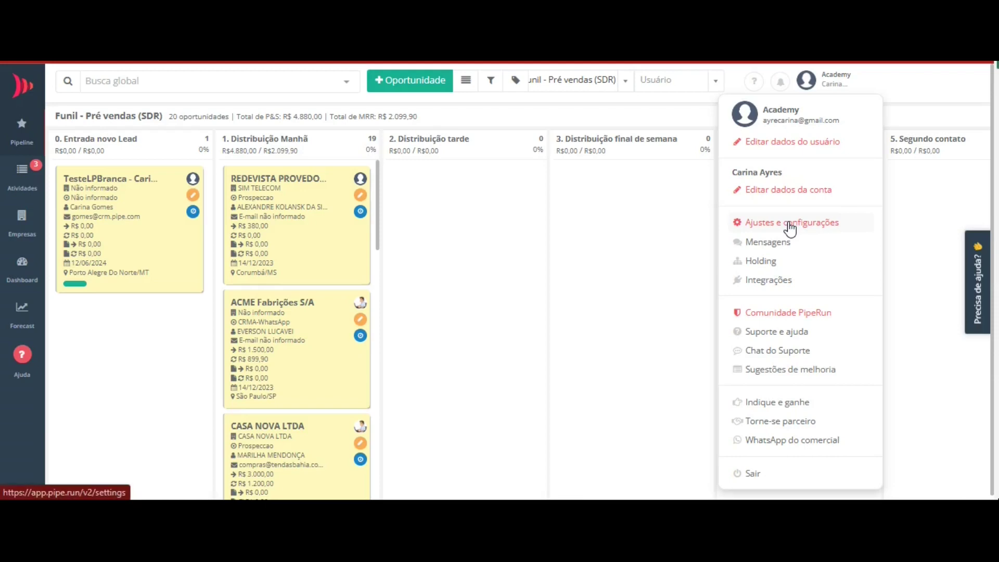
- From Ajustes e configurações > Importações, start a new Importar empresas import
left_click(789, 224)
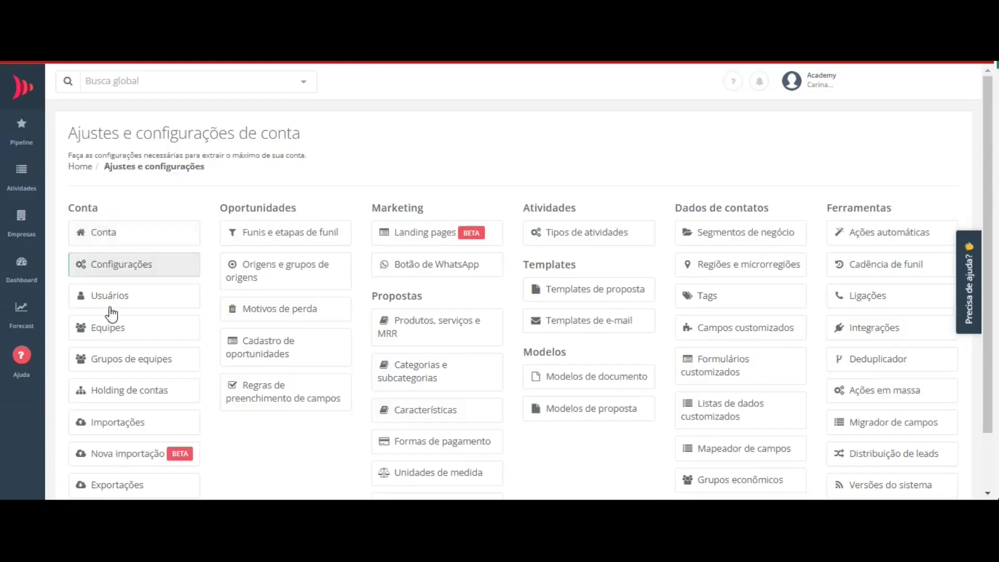
left_click(145, 461)
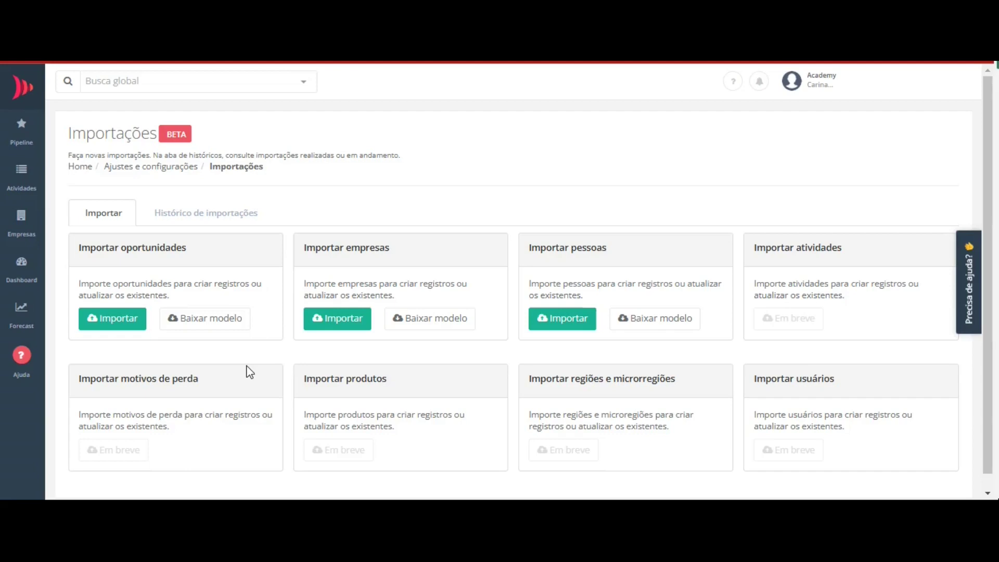
left_click(333, 318)
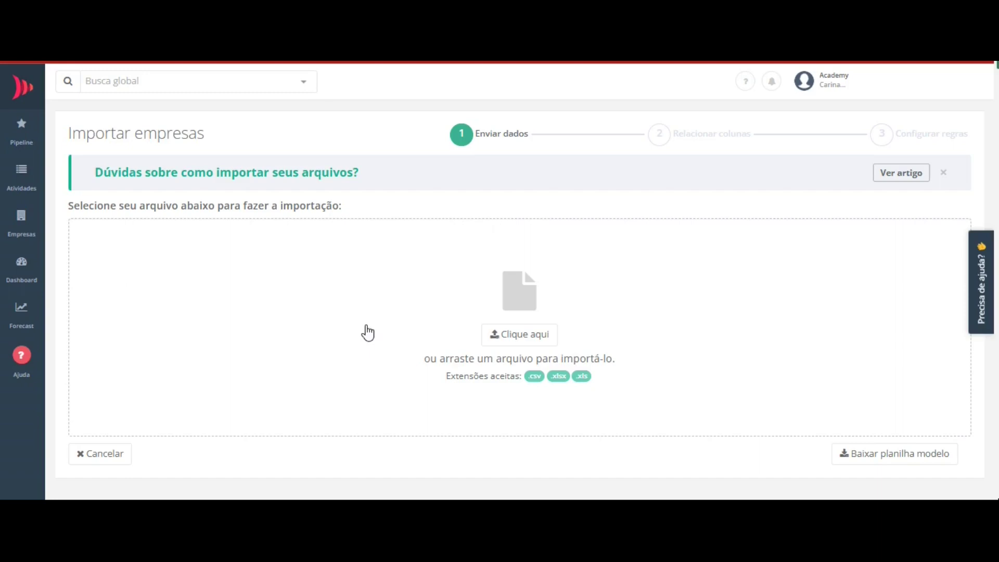
- Upload the spreadsheet Lista de empresas_7.xlsx into the import wizard
left_click(503, 314)
left_click(235, 208)
left_click(645, 433)
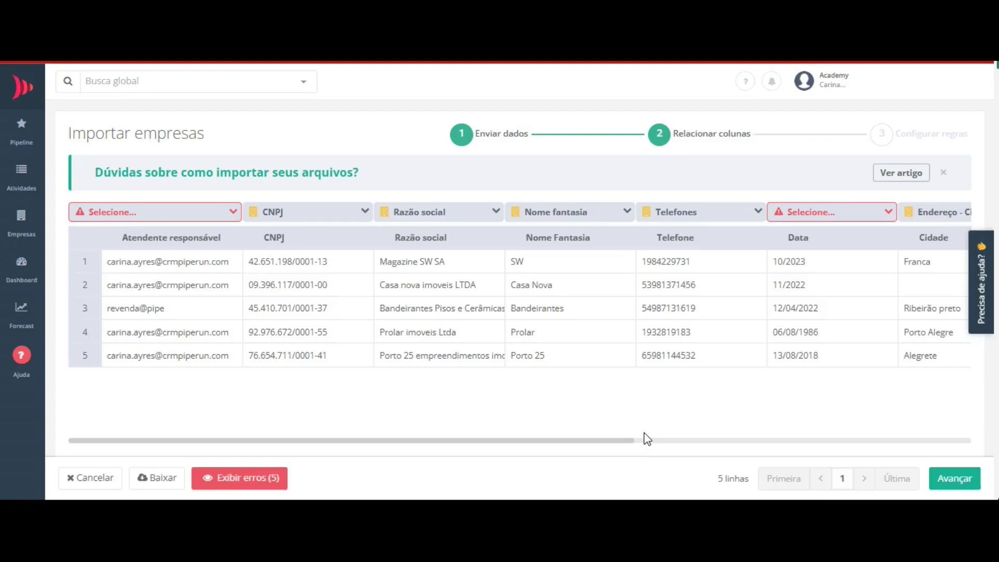
- Map the Atendente responsável column to Vendedor field sales and display the import errors
left_click(187, 218)
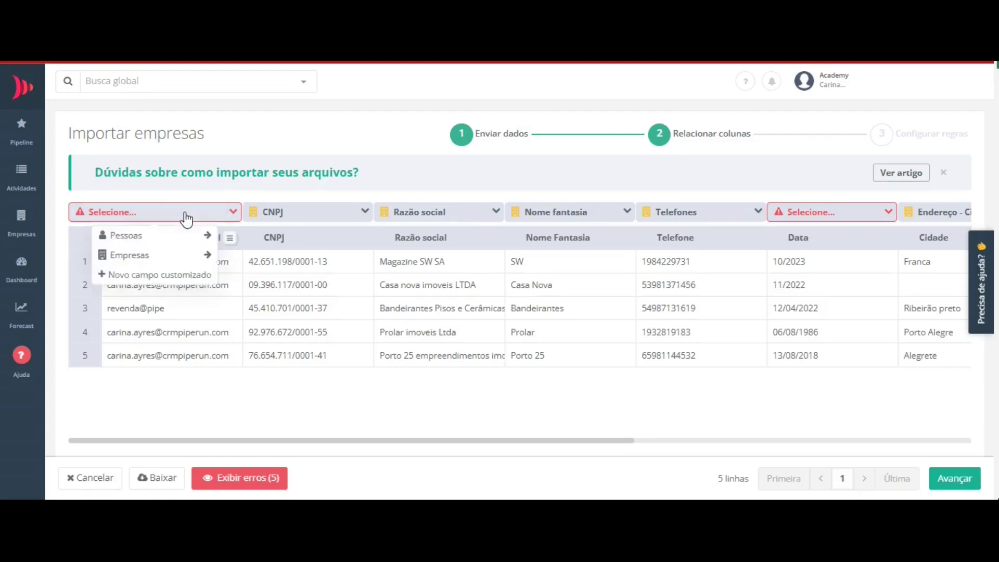
left_click(142, 256)
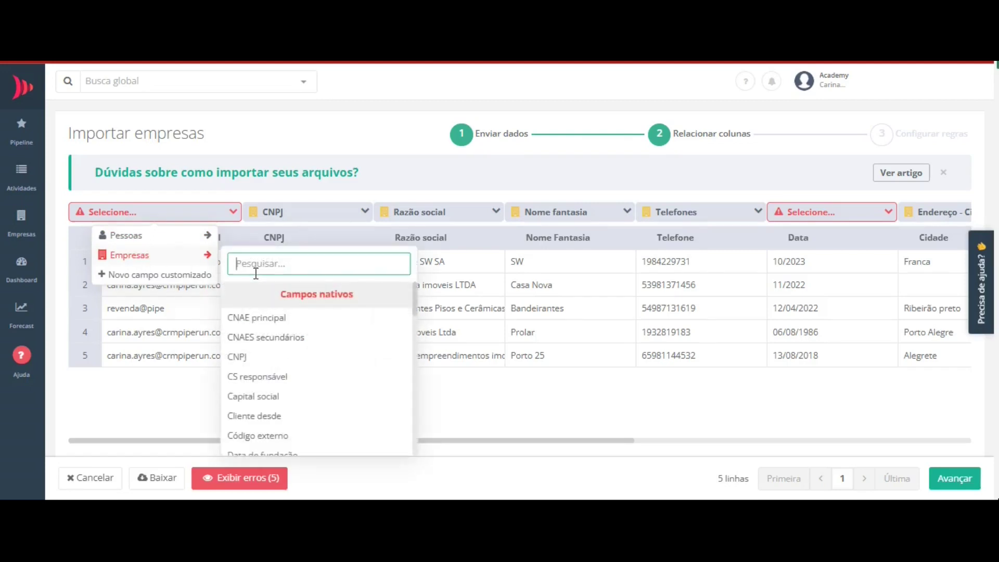
type("ve")
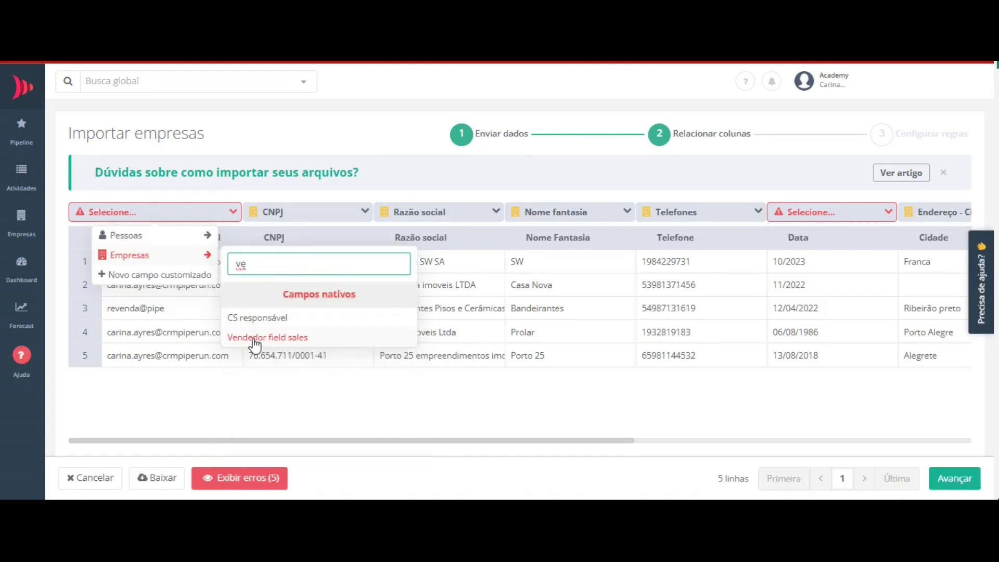
left_click(254, 340)
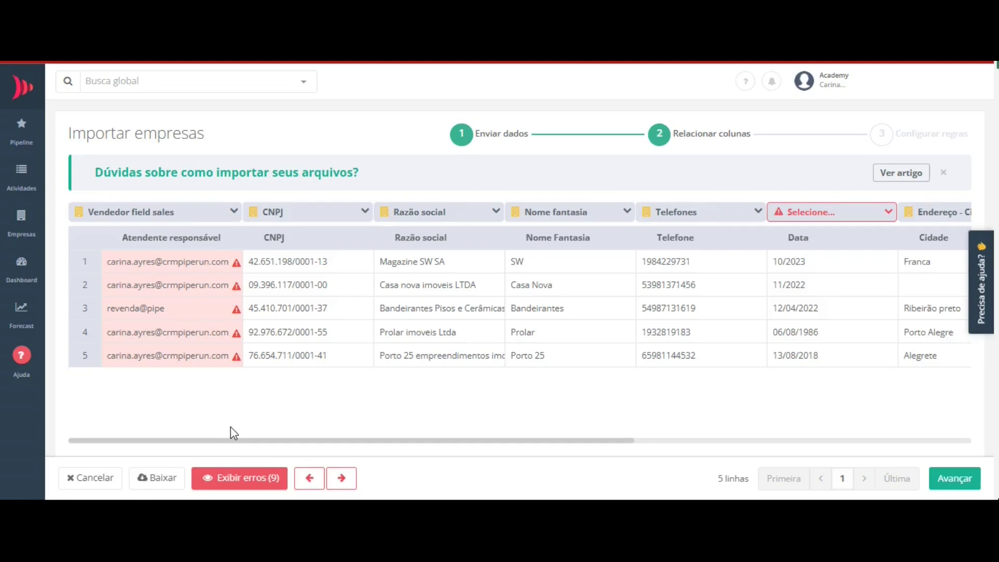
left_click(227, 484)
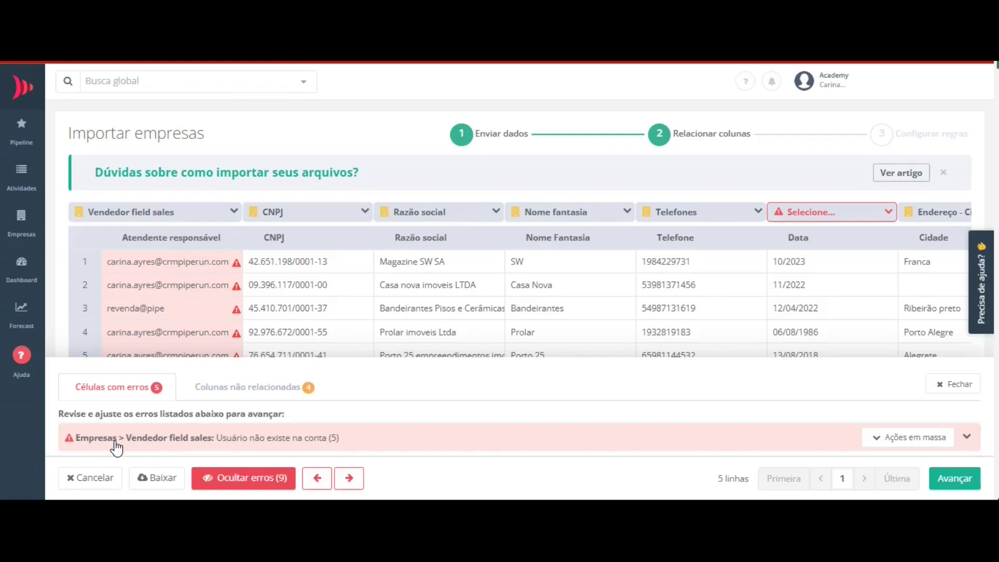
- Fill all five invalid Vendedor field sales cells with a default user e-mail via bulk action
left_click(170, 444)
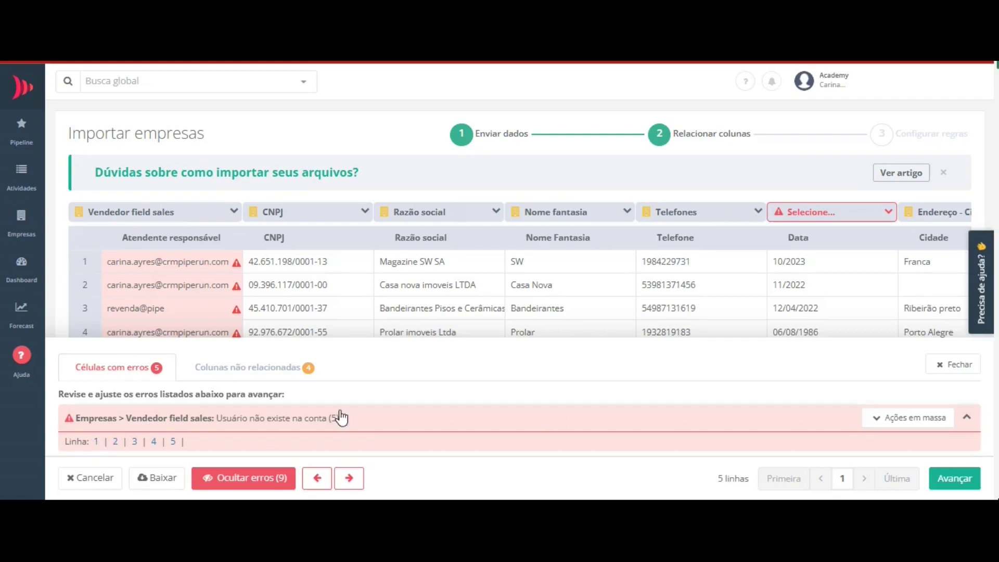
left_click(924, 427)
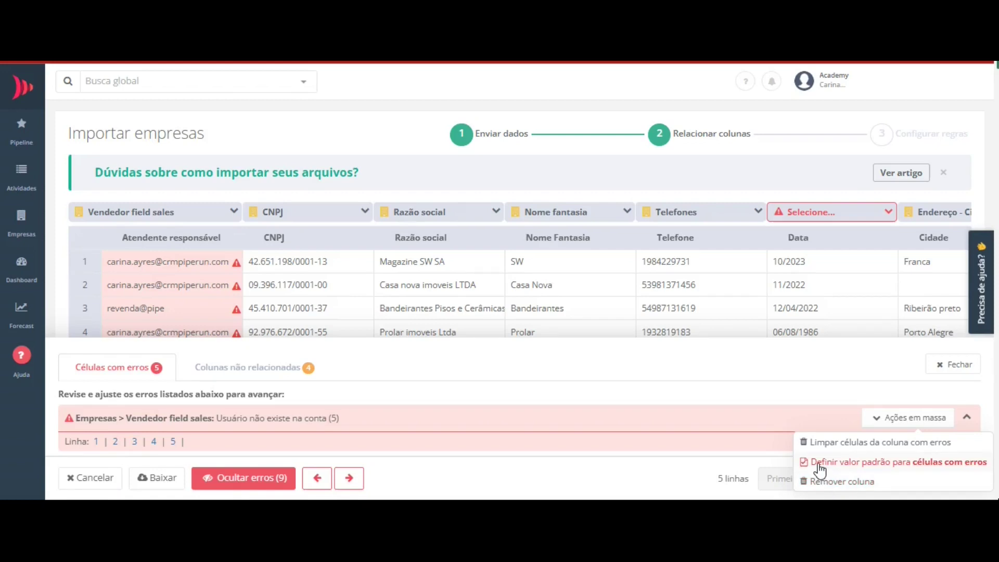
left_click(821, 469)
left_click(568, 367)
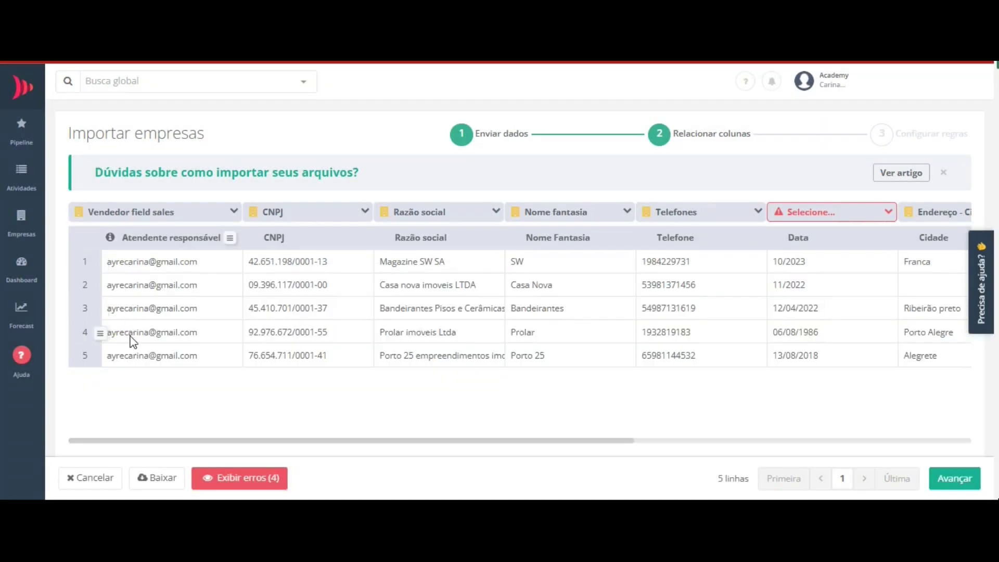
- Map the Data column to the company field Data de fundação
left_click_drag(182, 442, 440, 237)
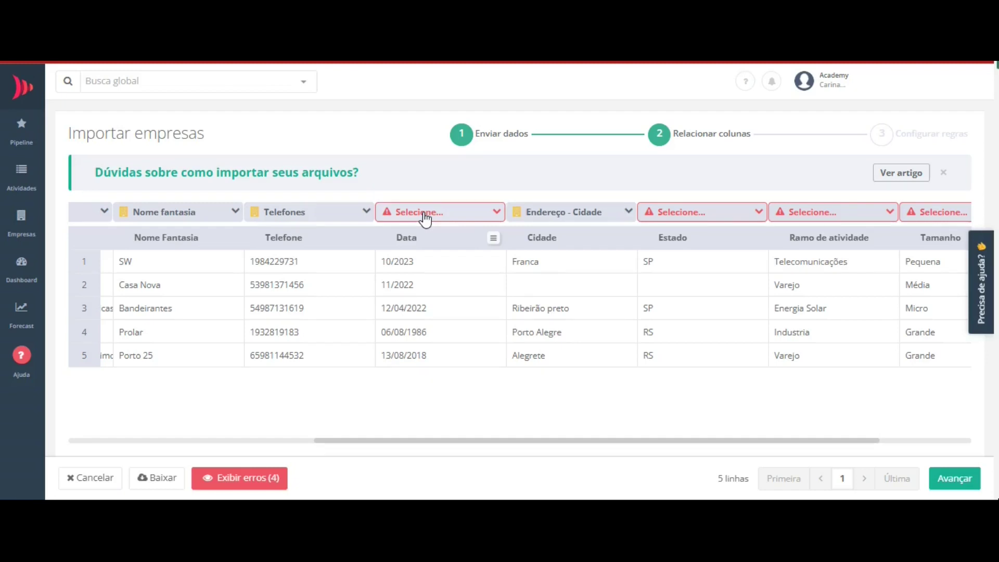
left_click(425, 214)
left_click(424, 255)
type("funda")
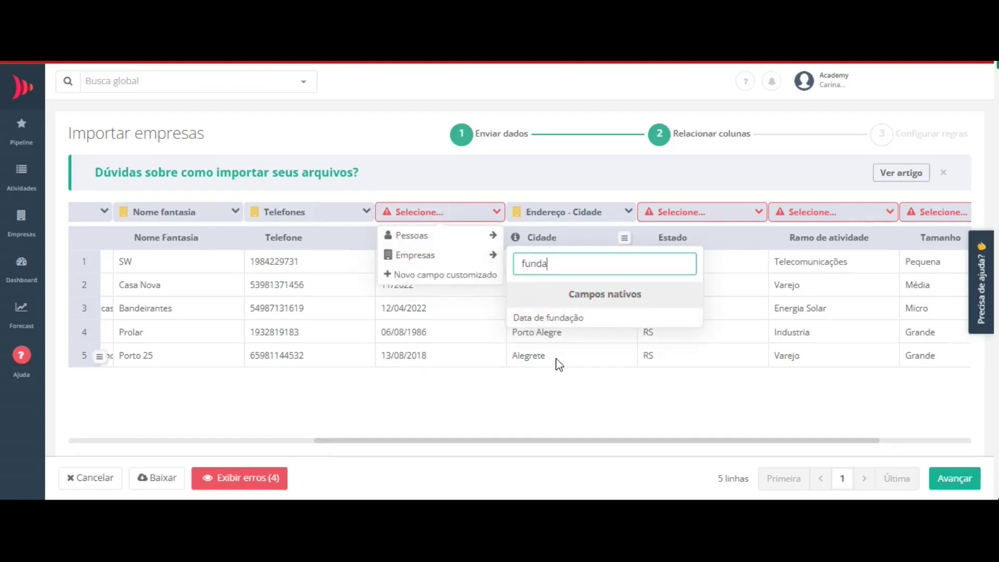
left_click(532, 323)
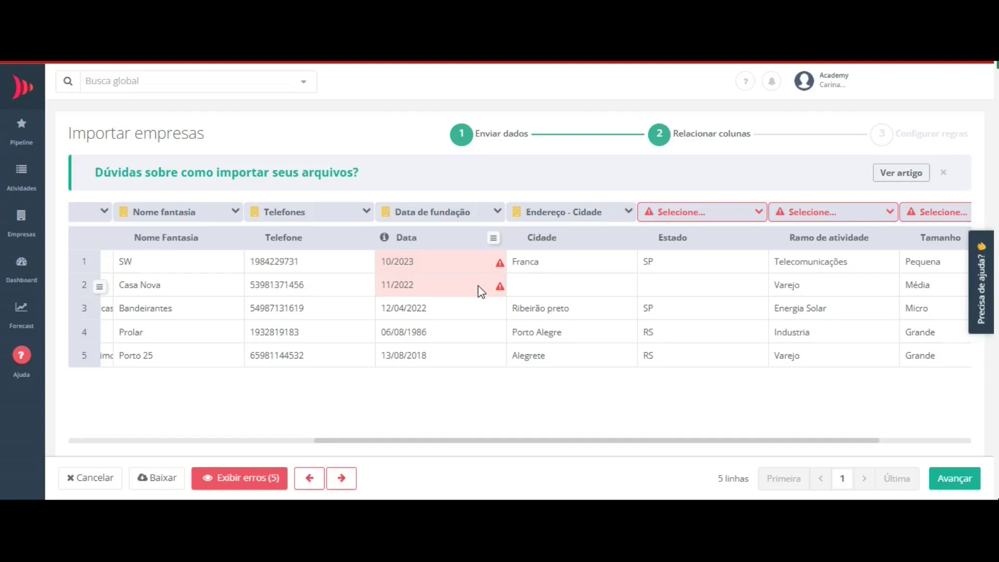
- Correct row 1's date to 10/10/2023 and row 2's to 15/09/2021, then close the error list
left_click(412, 259)
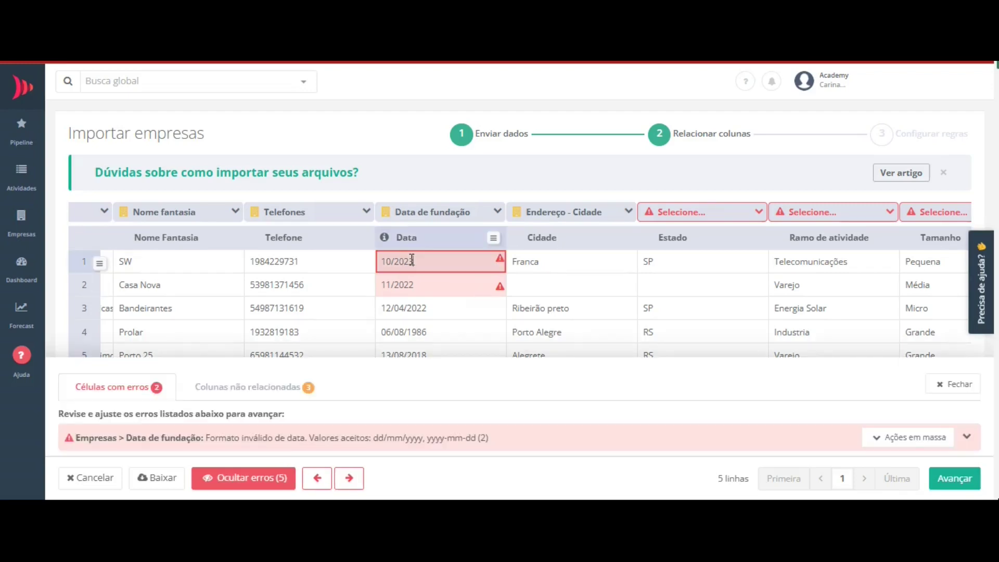
left_click_drag(412, 259, 370, 271)
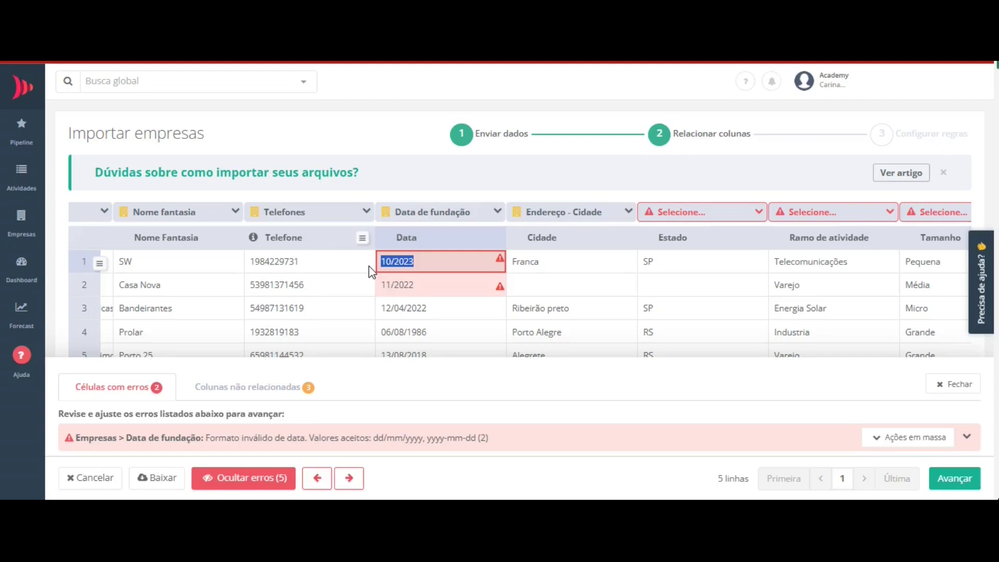
type("10/10/2023")
left_click(430, 291)
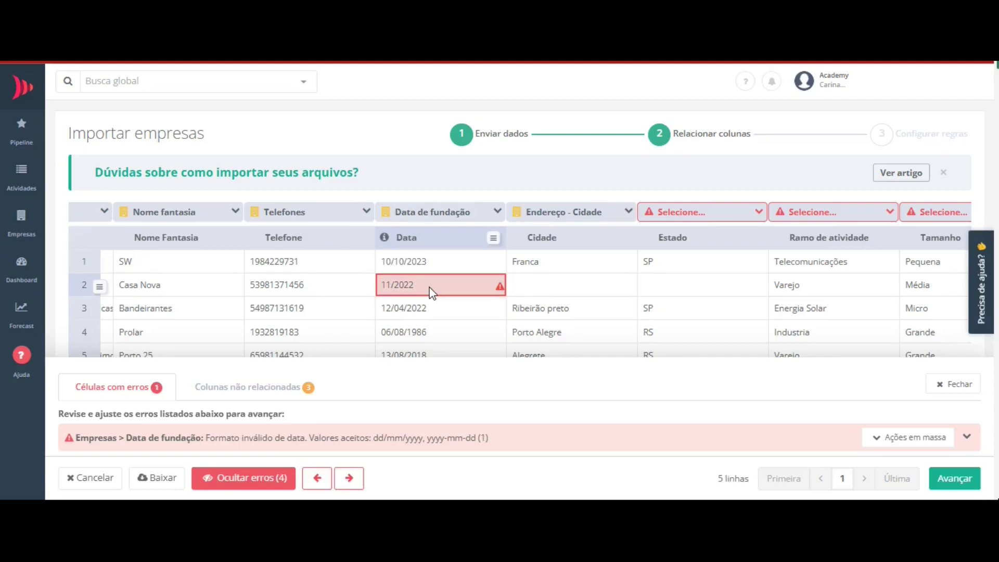
triple_click(430, 287)
type("15/02")
key("BackSpace")
key("BackSpace")
key("BackSpace")
type("/09/2021")
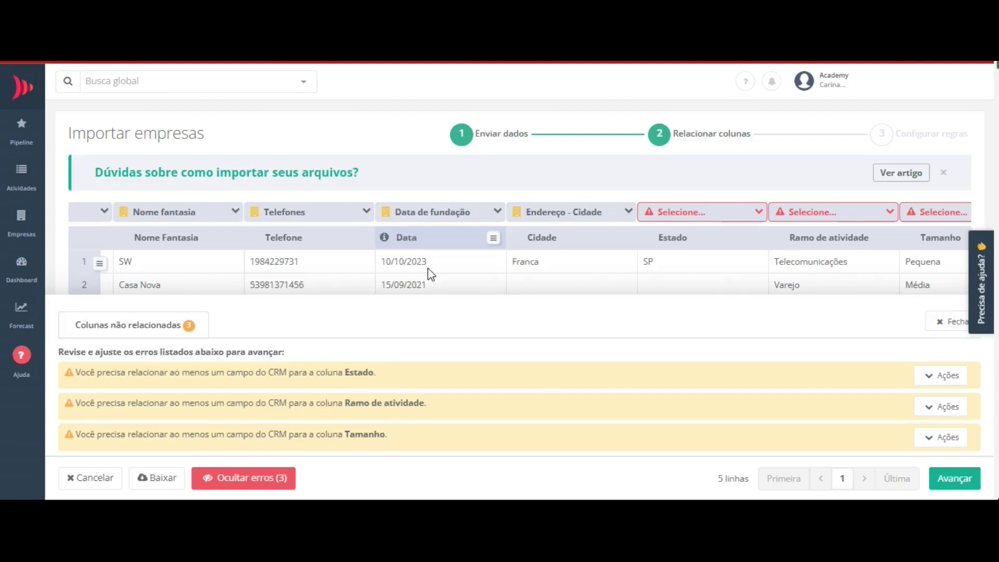
left_click(947, 322)
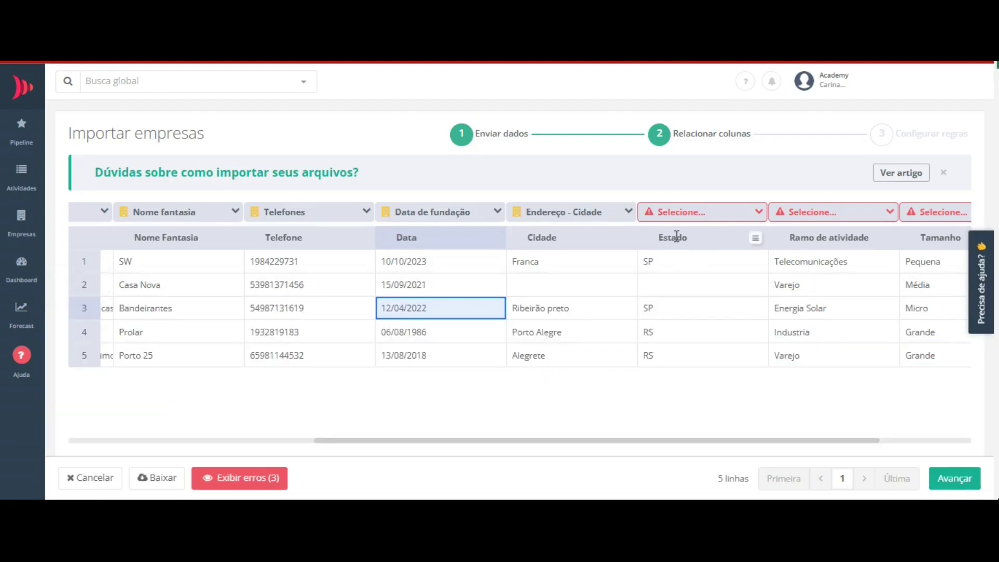
- Map the Estado column to Endereço - Estado (UF)
left_click(673, 214)
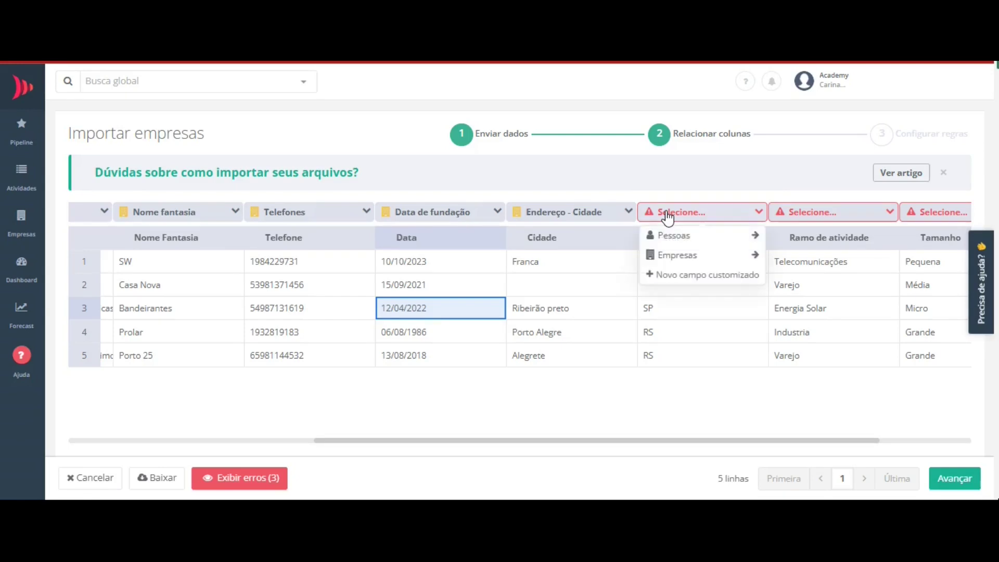
left_click(666, 255)
left_click(787, 317)
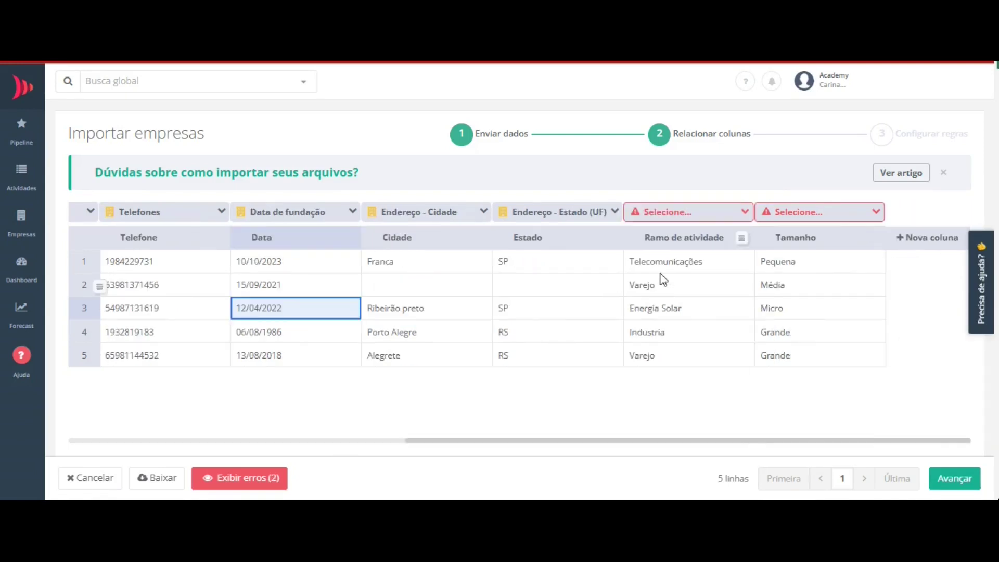
- Map the Ramo de atividade column to the company Segmento field
left_click(657, 218)
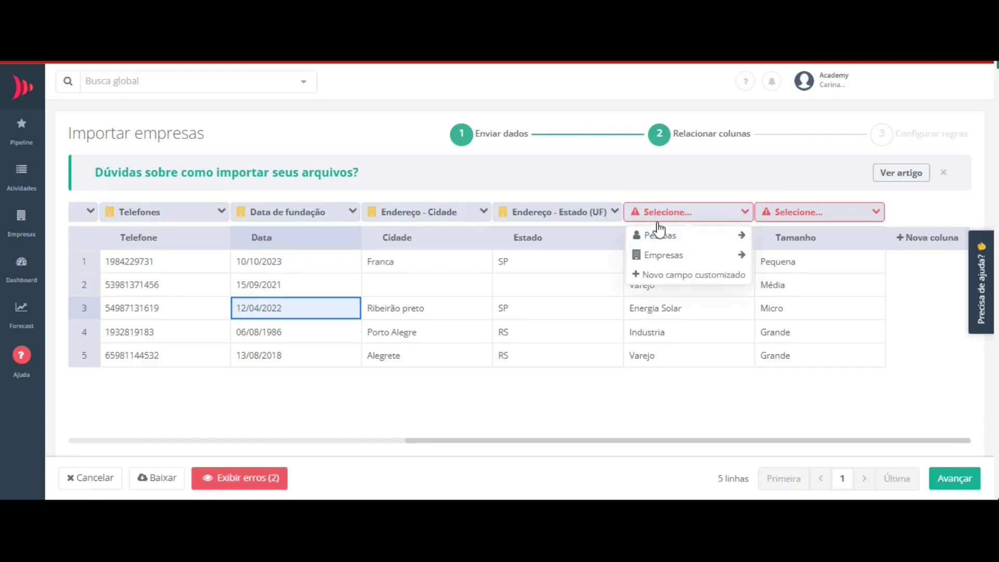
left_click(655, 258)
left_click(799, 266)
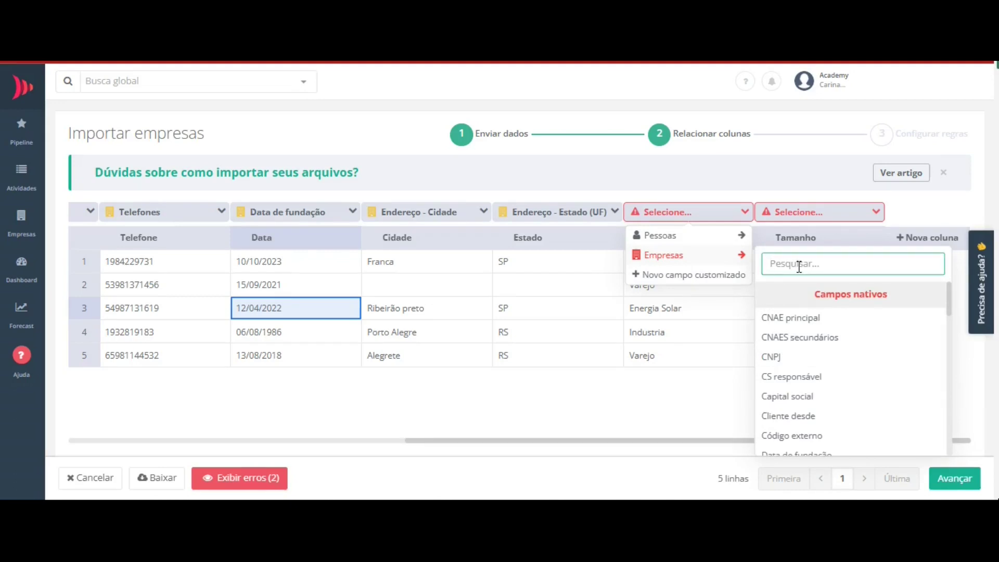
type("seg")
key("Return")
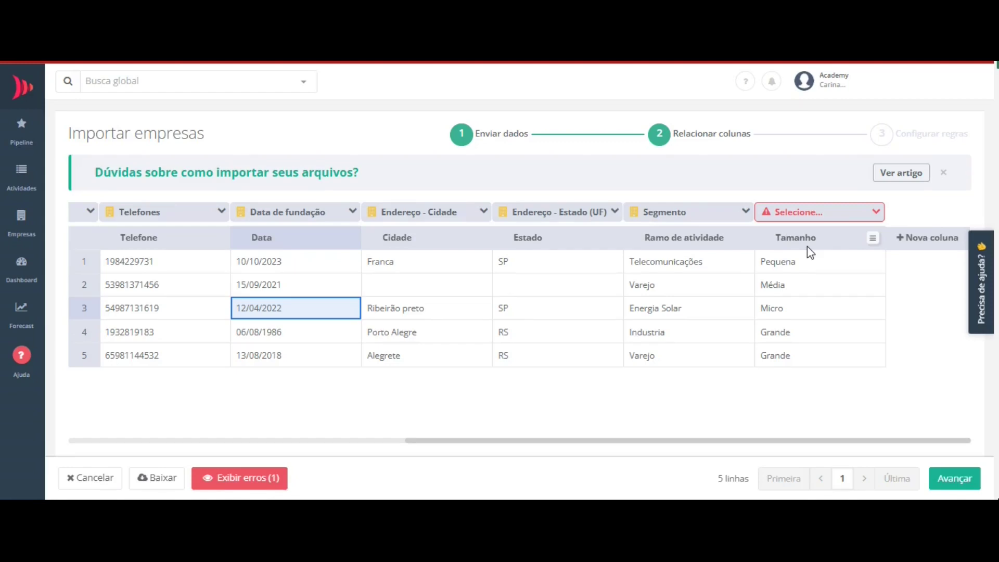
- Map Tamanho to a new Empresas custom field 'Porte da empresa' of type Texto longo
left_click(809, 219)
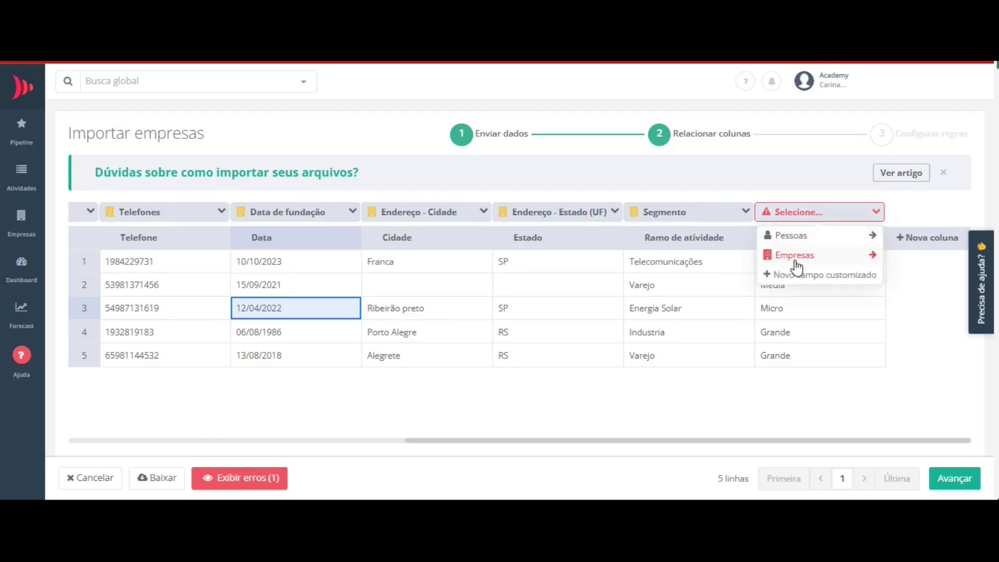
left_click(790, 278)
left_click(763, 278)
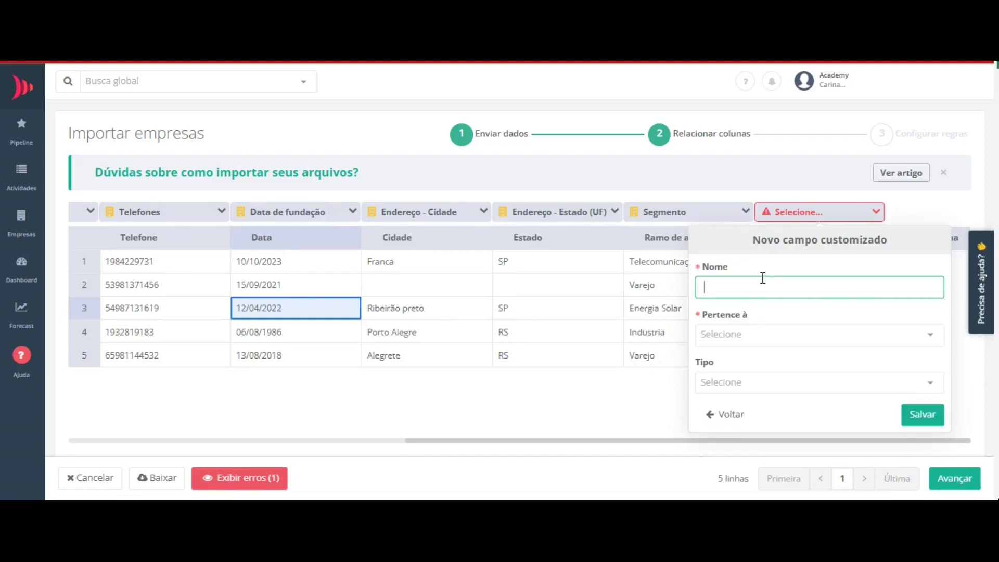
type("Porte da empresa")
left_click(748, 334)
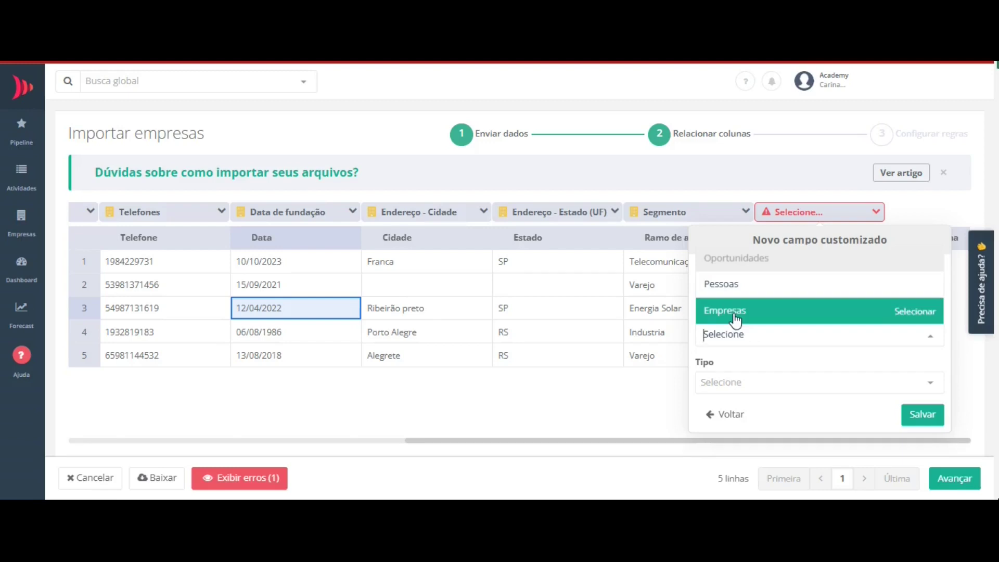
left_click(736, 319)
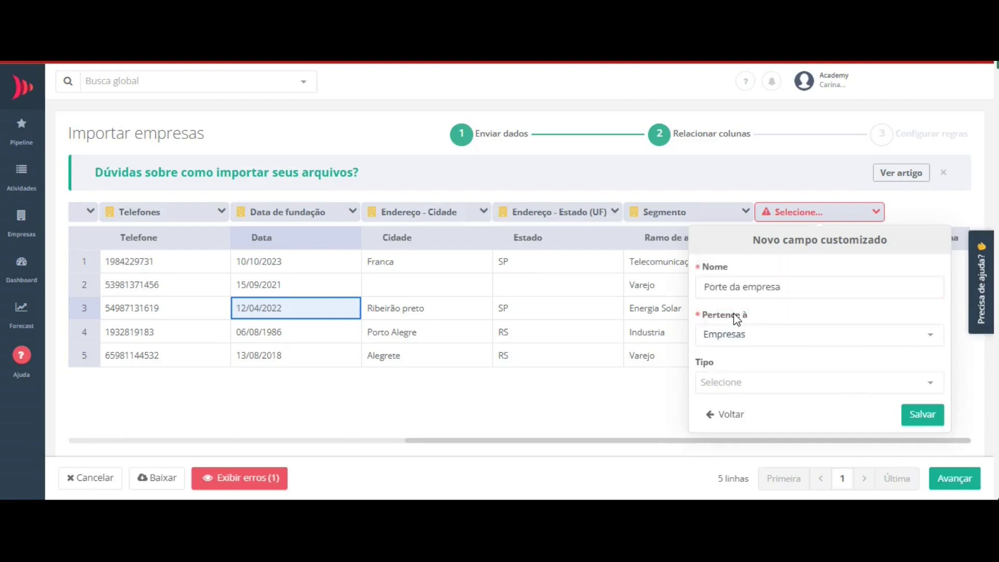
left_click(722, 384)
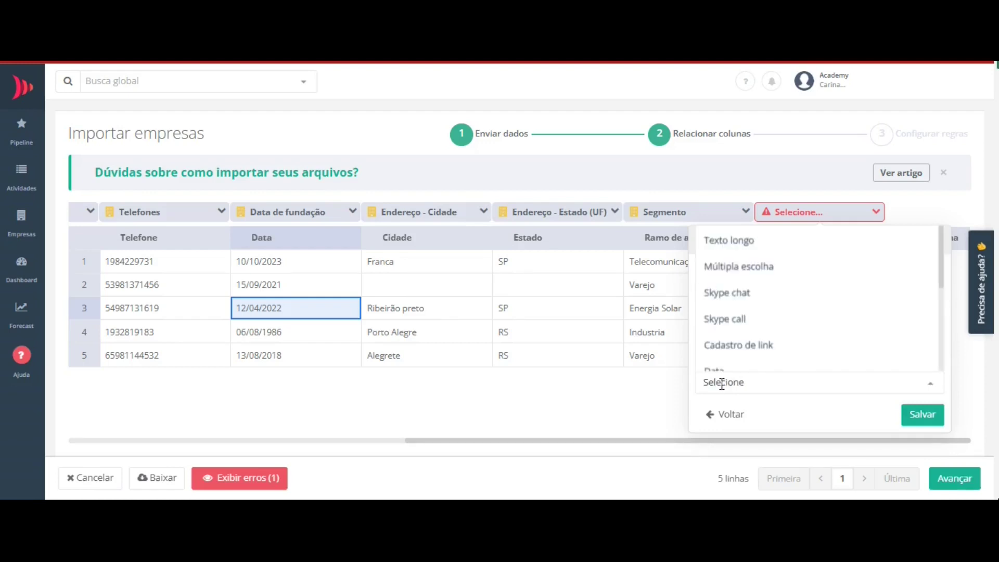
left_click(720, 245)
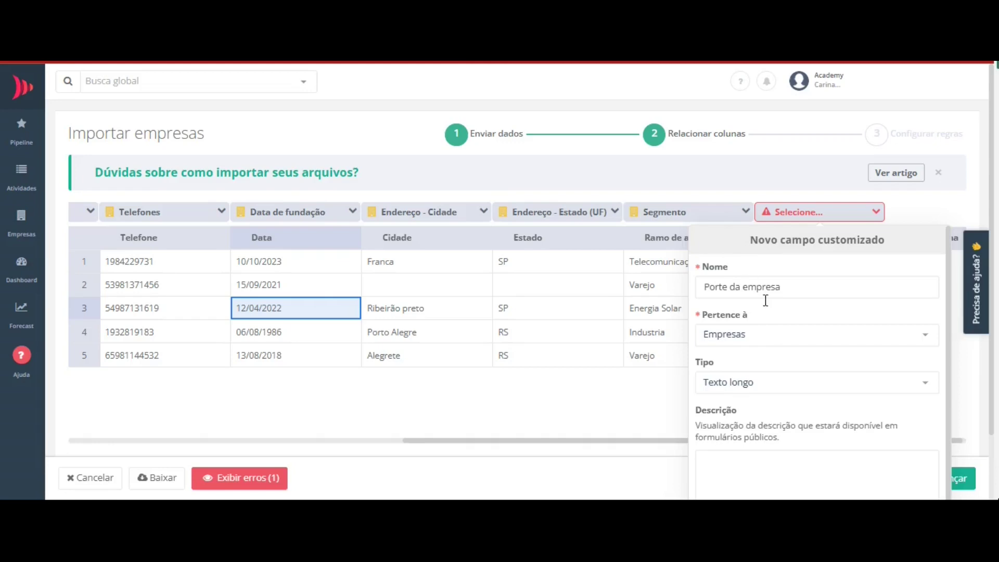
scroll(885, 458, "down", 2)
left_click(908, 483)
left_click(867, 331)
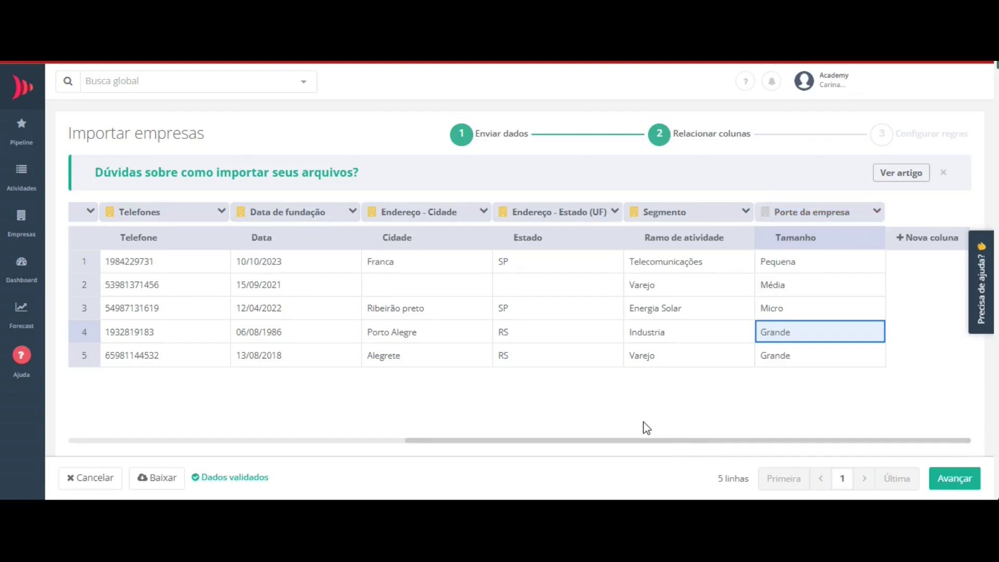
- Add a new empty column to the import table
left_click(916, 240)
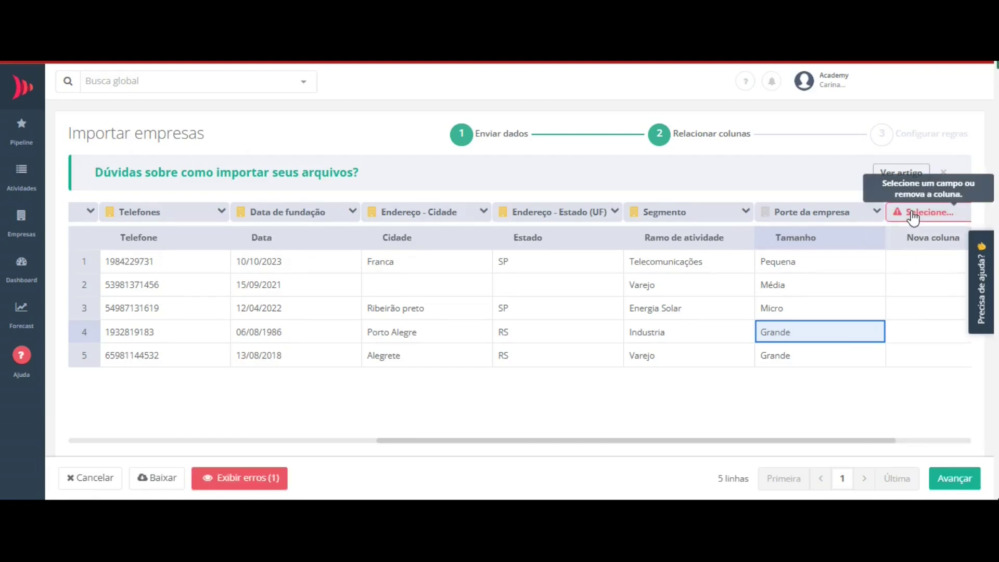
left_click(925, 212)
left_click(906, 256)
- Map the new column to the Tags field
left_click(683, 264)
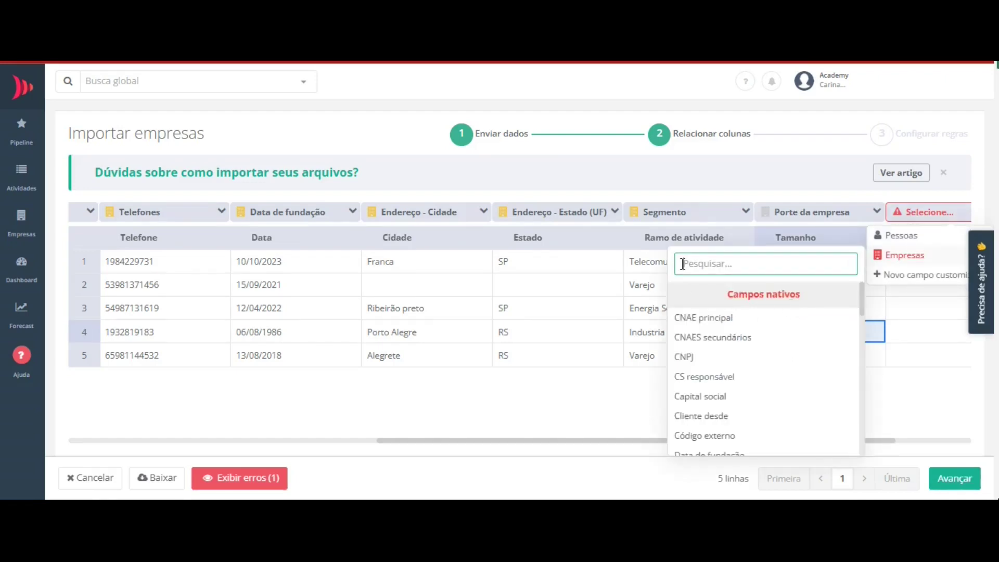
type("tag")
left_click(685, 319)
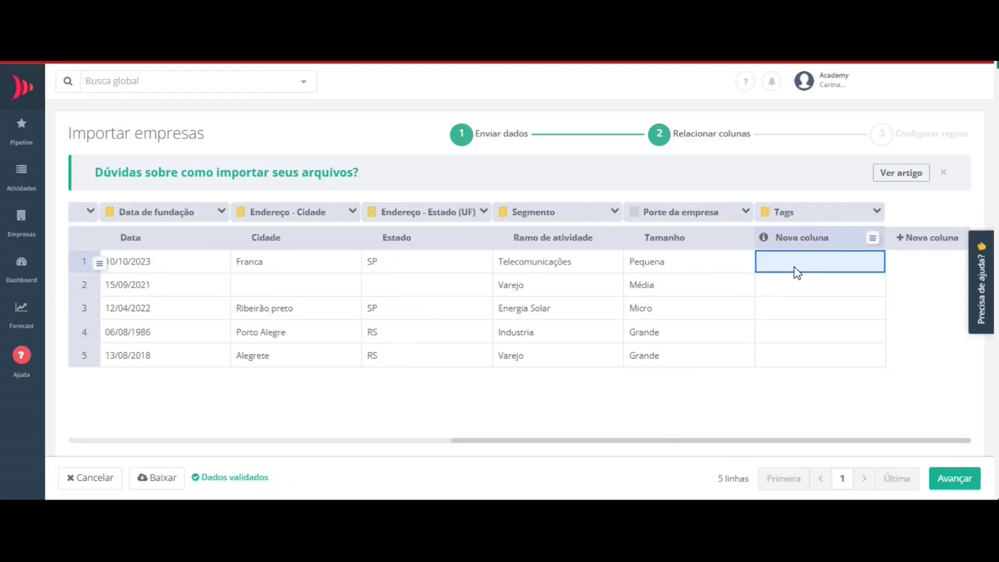
- Enter the tag 'importação' in all five rows of the Tags column
double_click(795, 266)
type("importação")
key("Return")
type("in")
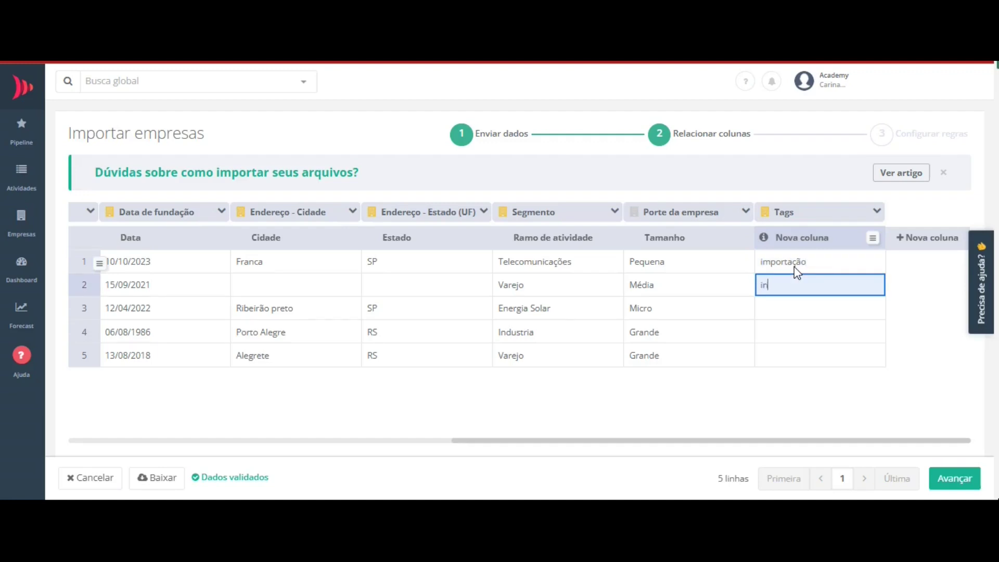
type("importação")
key("Return")
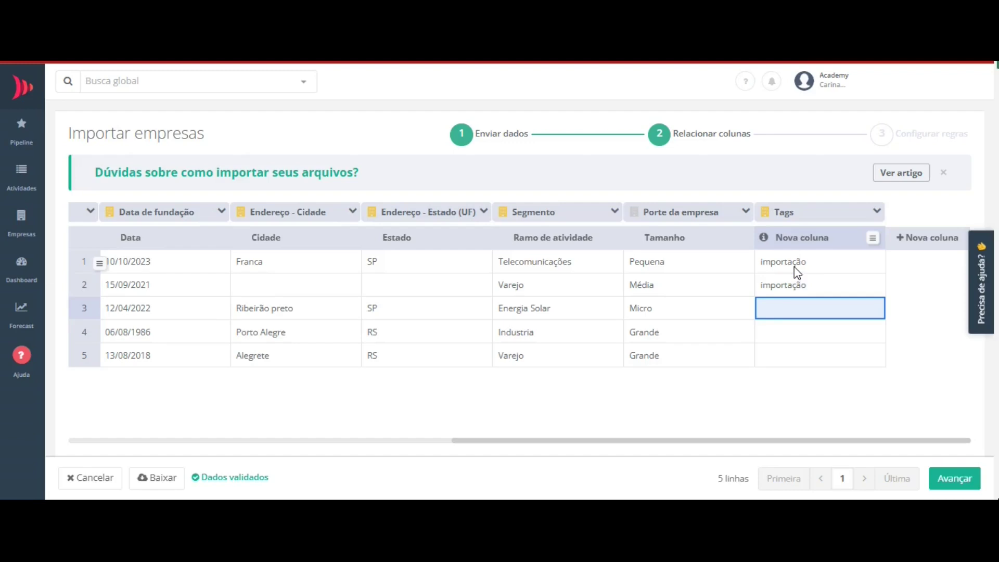
type("importação")
key("Return")
type("importação")
key("Return")
type("importação")
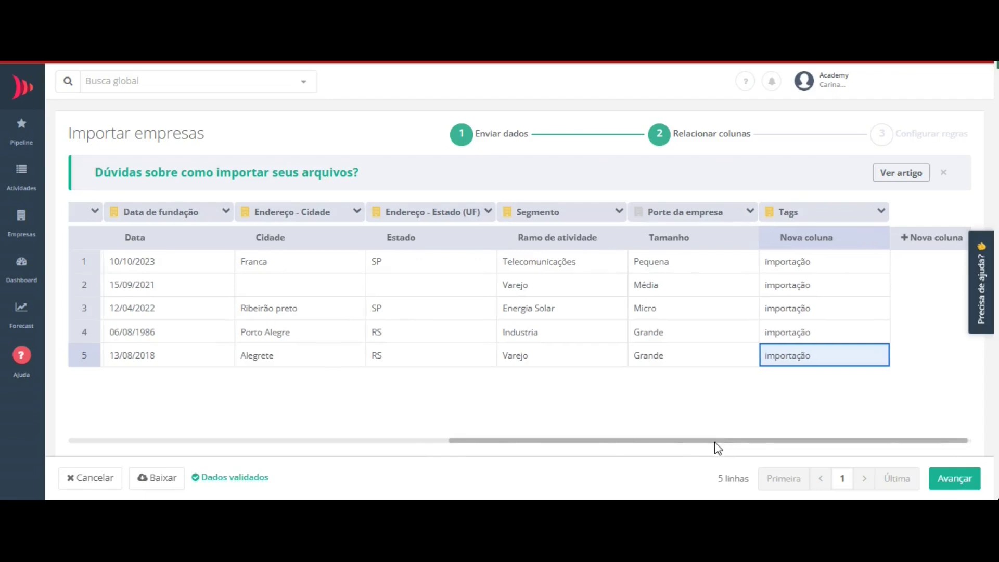
left_click_drag(716, 442, 241, 444)
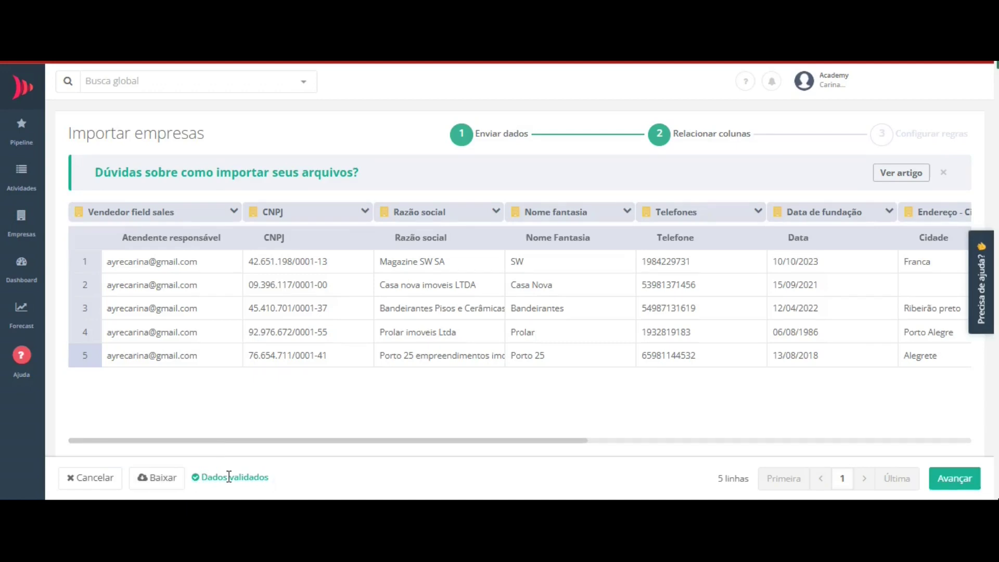
left_click_drag(248, 446, 402, 443)
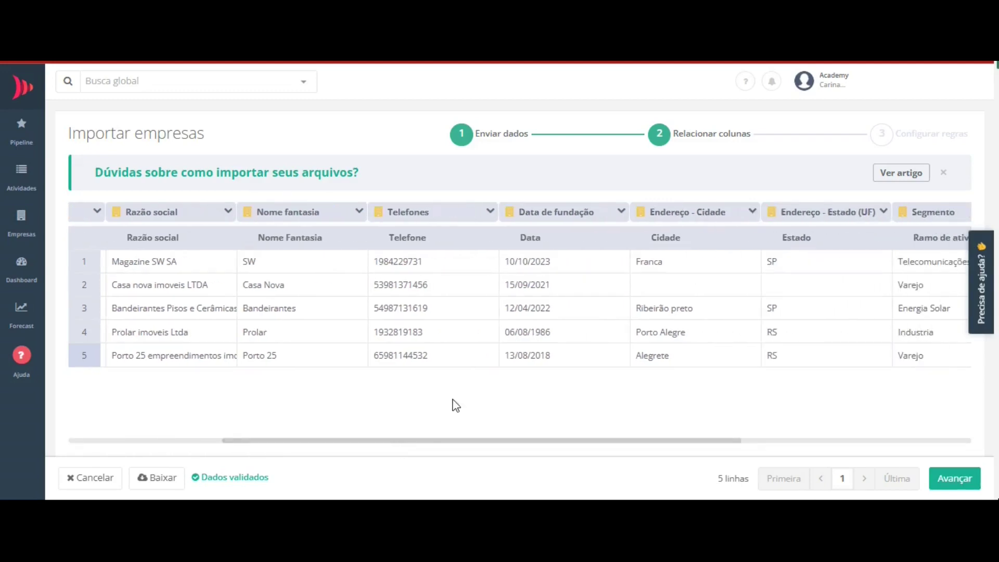
- On Configurar regras, enable CNPJ enrichment with Preencher todos campos and Definir empresa como cliente na data do cadastro
left_click(953, 484)
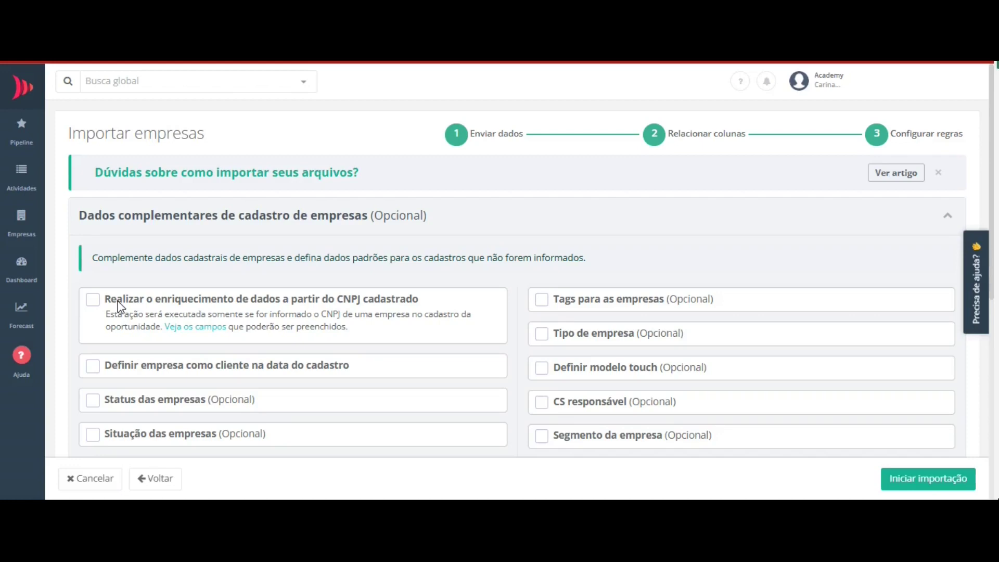
left_click(101, 311)
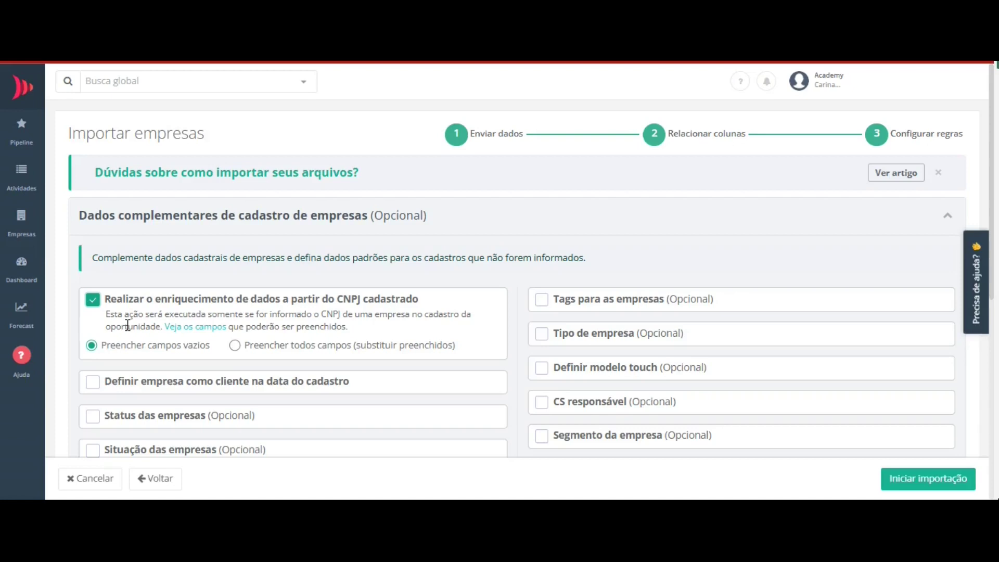
mouse_move(100, 347)
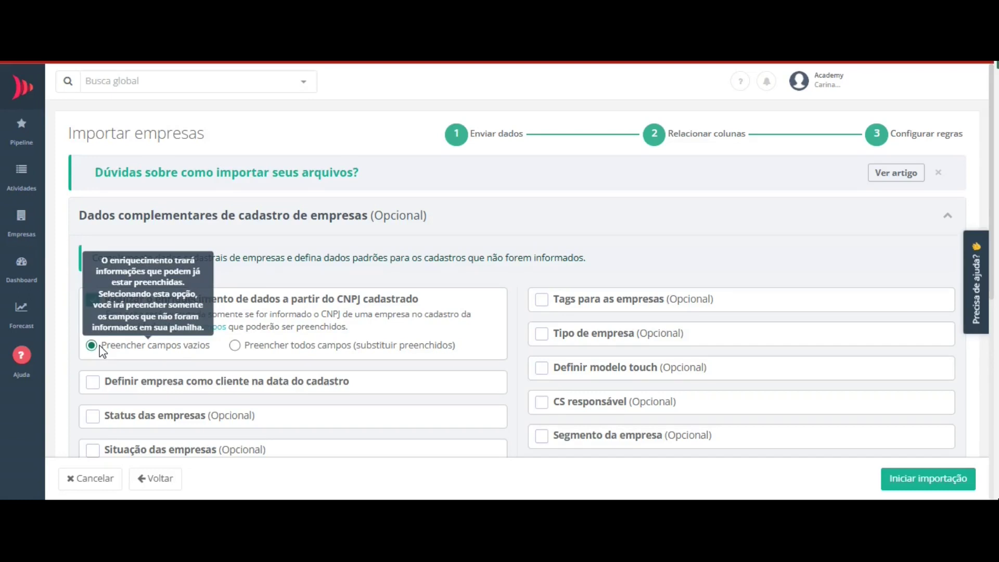
left_click(236, 346)
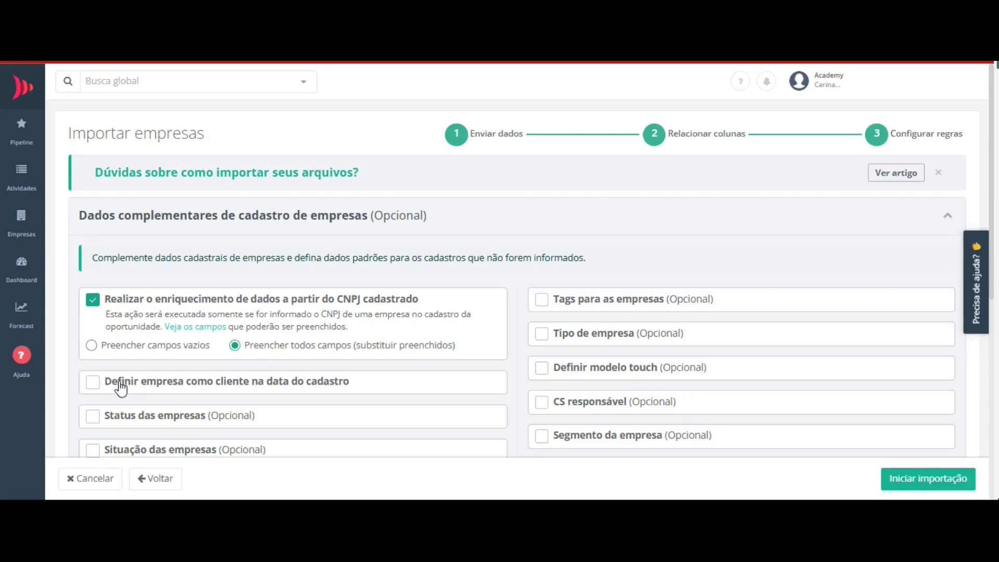
left_click(94, 384)
scroll(96, 390, "down", 1)
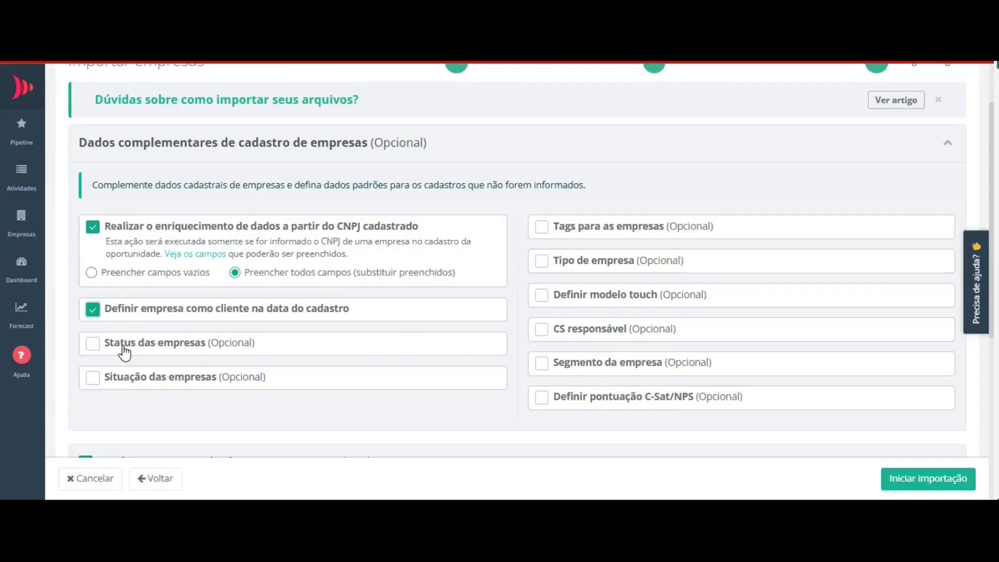
- Enable Status das empresas with the default status Lead
left_click(93, 347)
left_click(93, 347)
left_click(93, 346)
left_click(107, 368)
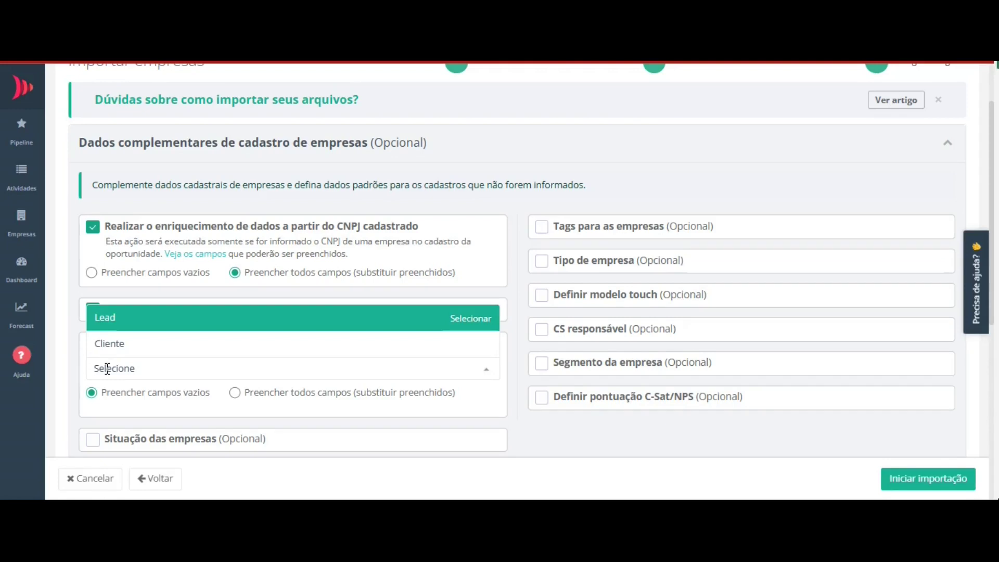
left_click(107, 320)
scroll(94, 378, "down", 1)
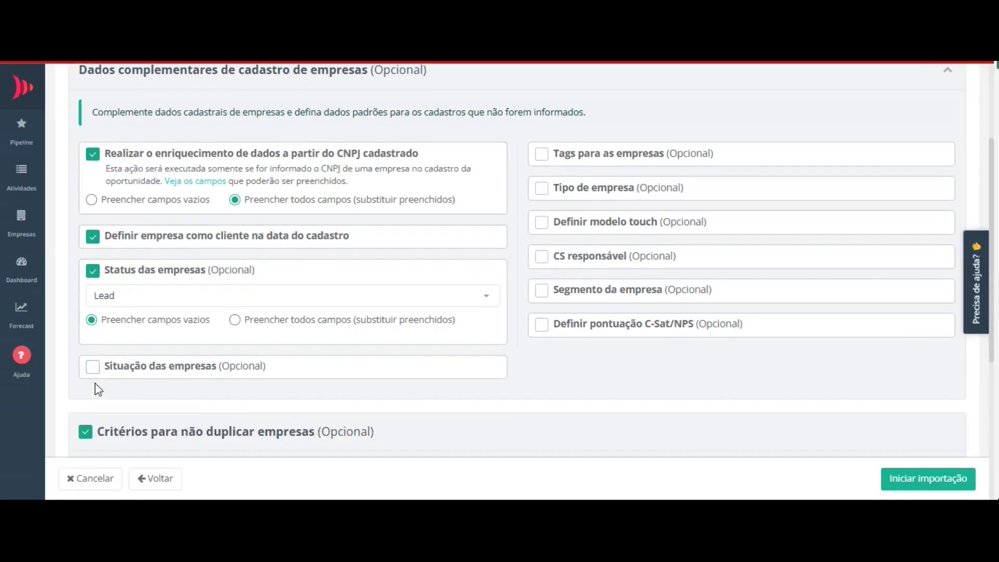
- Enable Situação das empresas with the default situation Cliente ativo
left_click(93, 368)
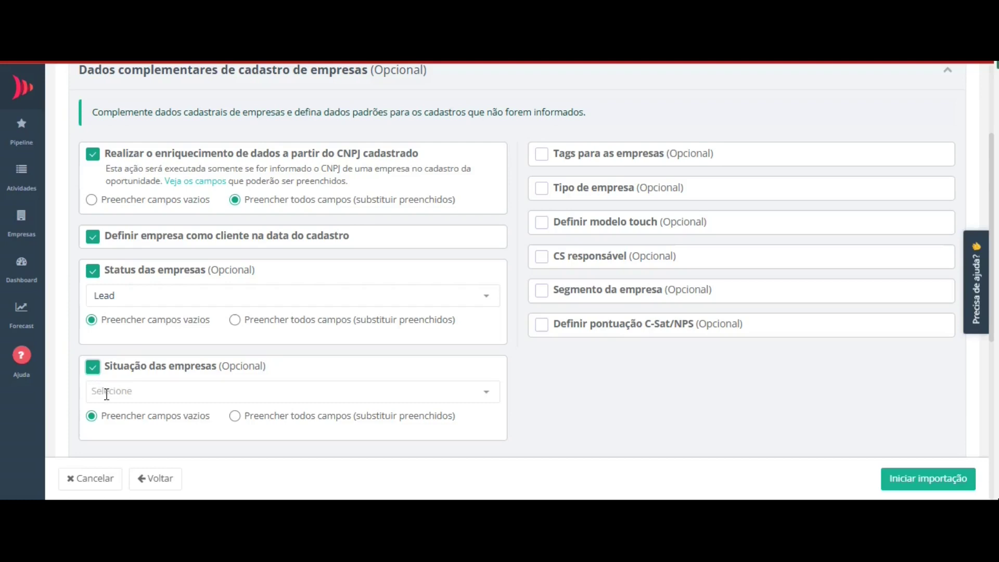
left_click(107, 395)
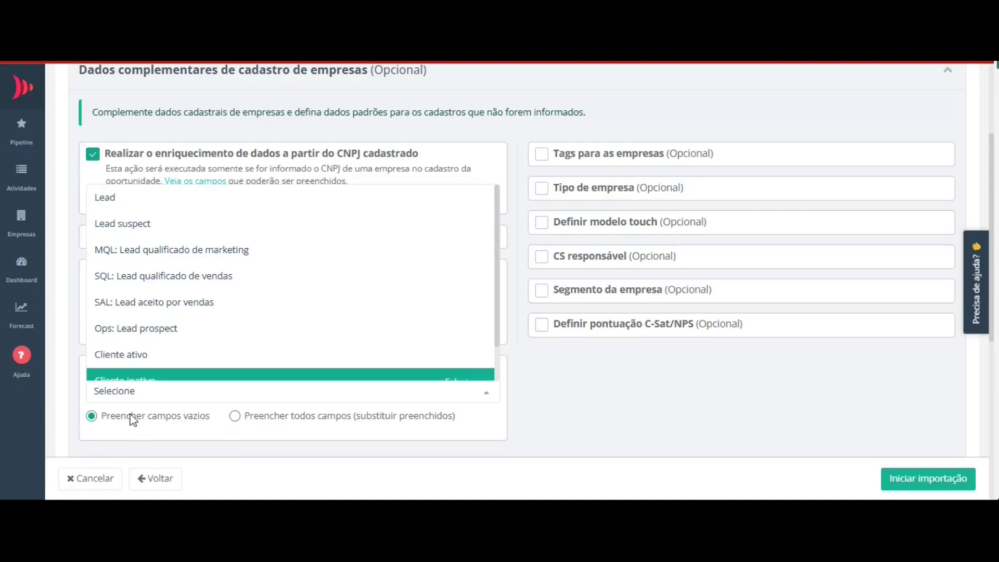
left_click(123, 355)
scroll(524, 274, "up", 2)
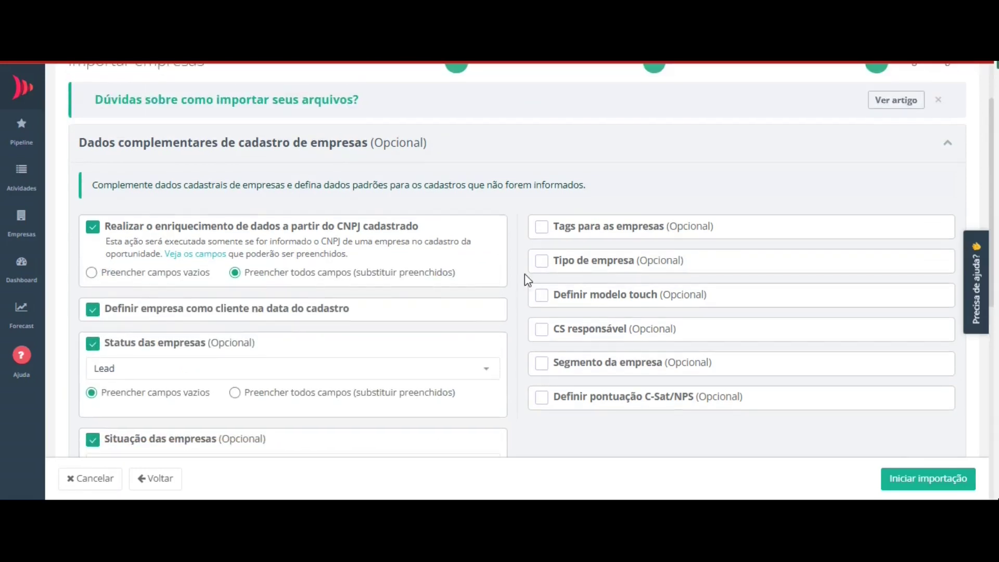
- Switch on the 'Tags para as empresas' and 'Tipo de empresa' rules without choosing a company type
left_click(543, 229)
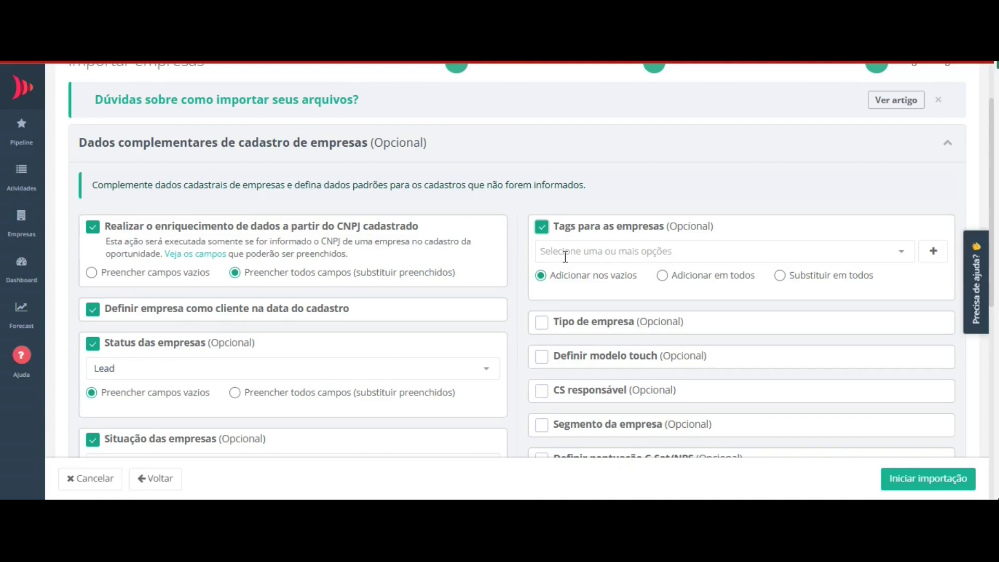
mouse_move(585, 279)
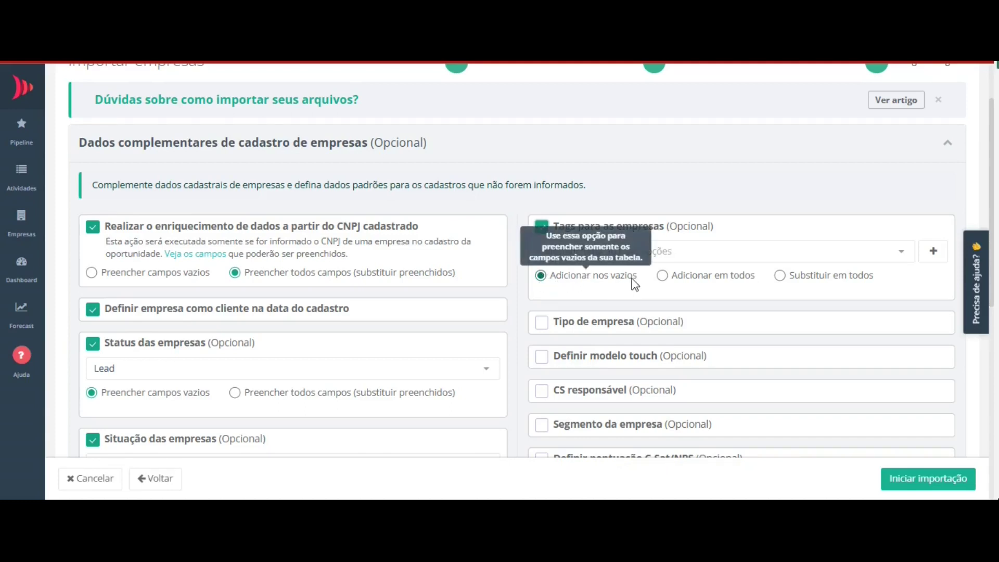
mouse_move(669, 285)
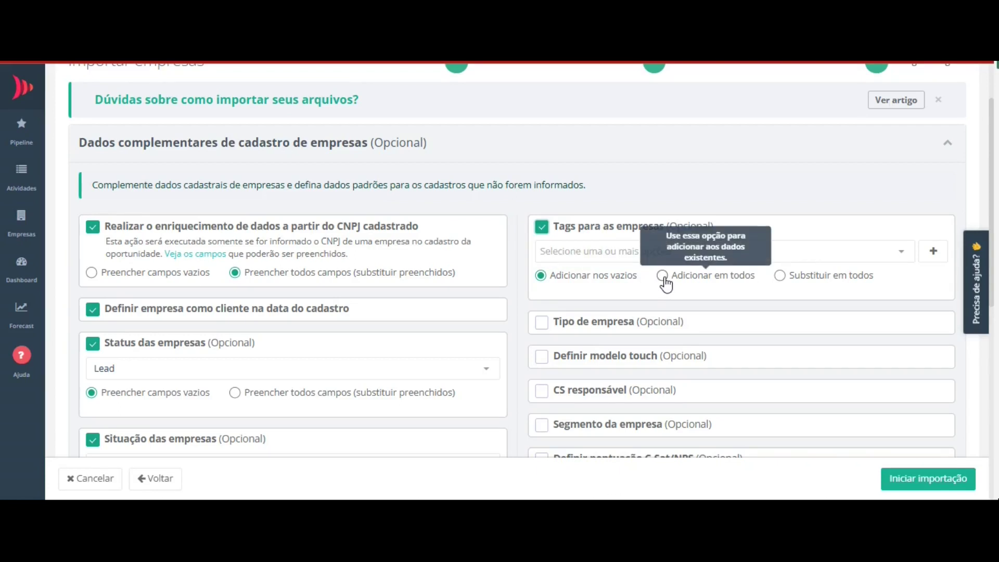
mouse_move(785, 282)
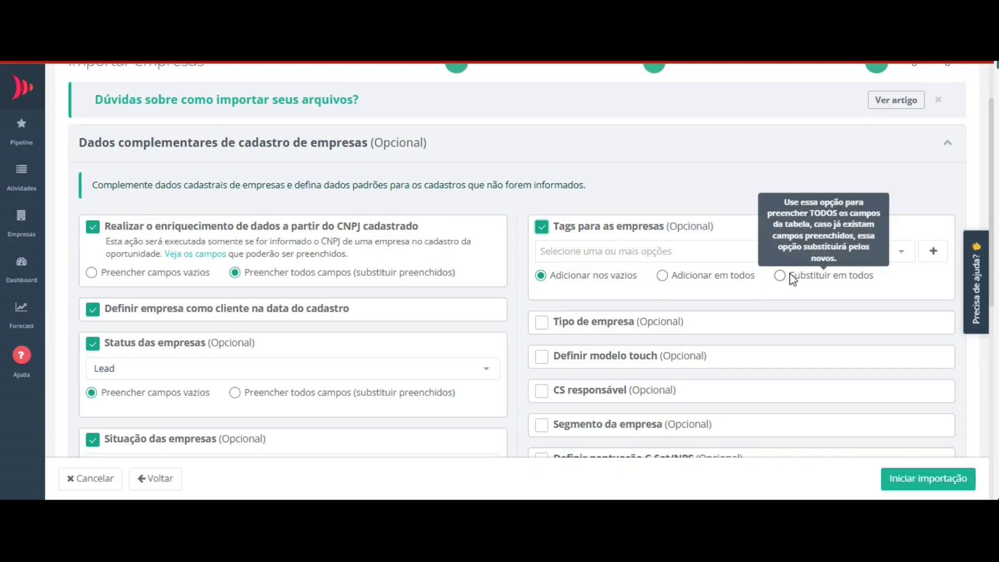
left_click(542, 324)
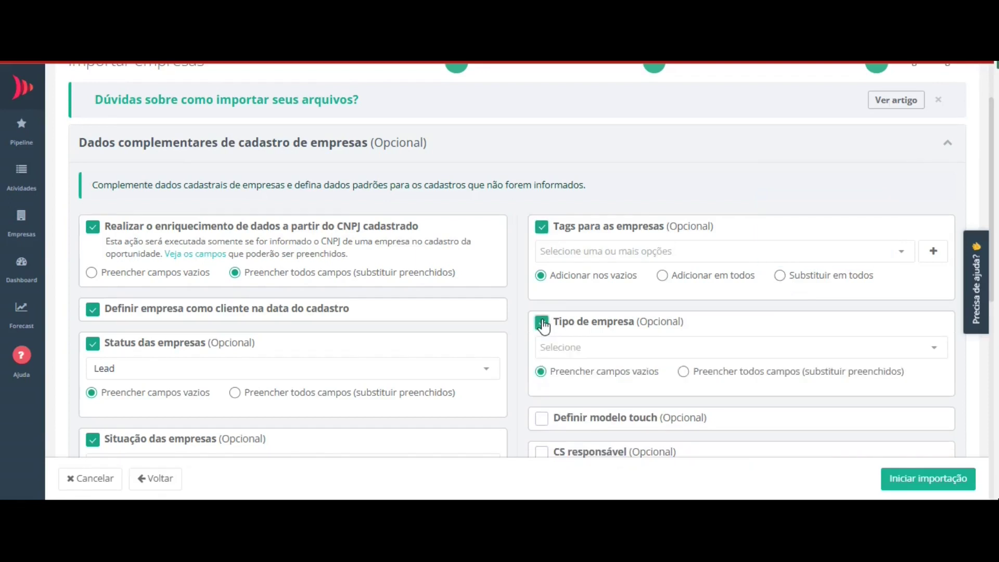
left_click(546, 348)
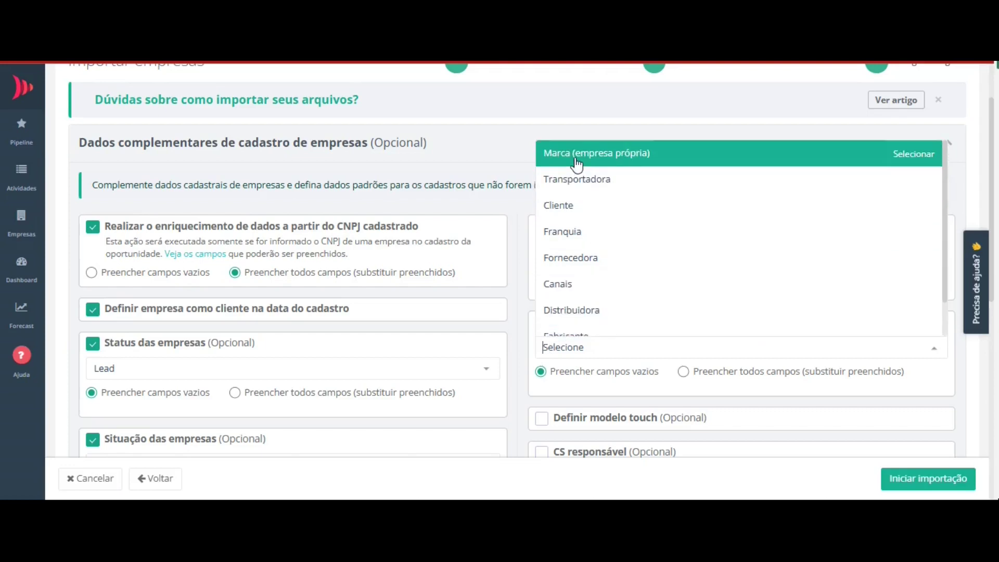
left_click(541, 371)
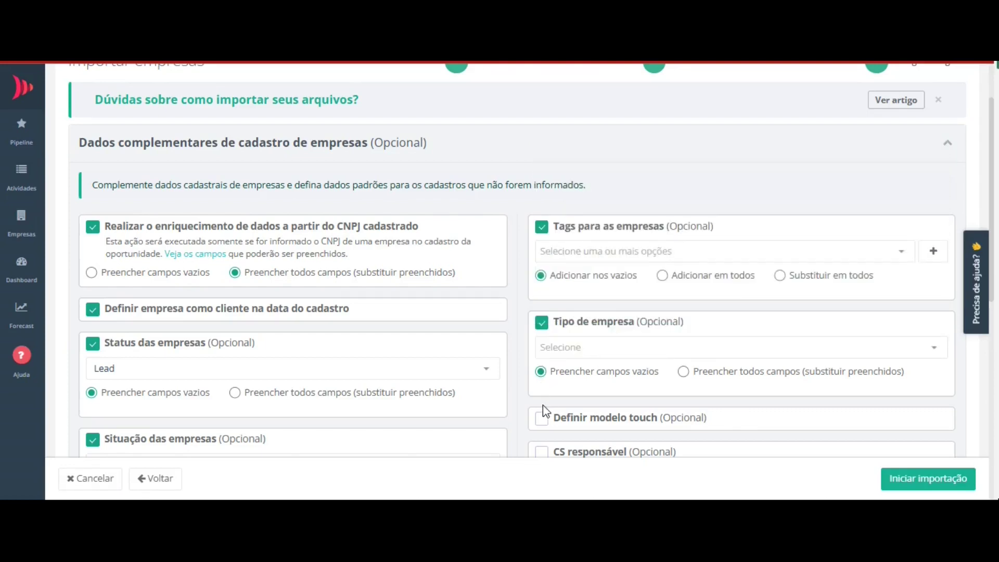
scroll(542, 422, "down", 1)
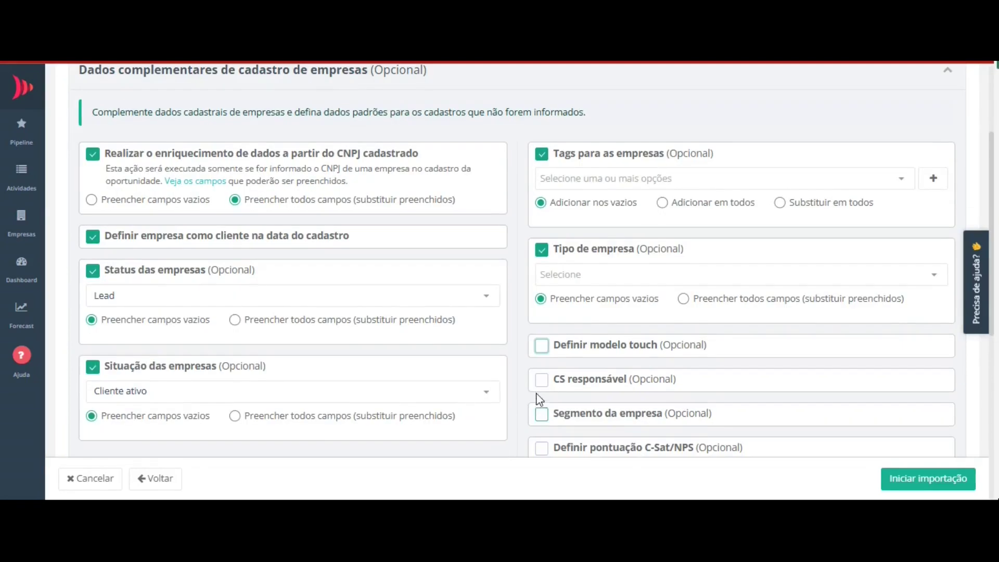
- Enable 'CS responsável' and scroll to the 'Critérios para não duplicar empresas' section
left_click(541, 380)
scroll(541, 385, "down", 1)
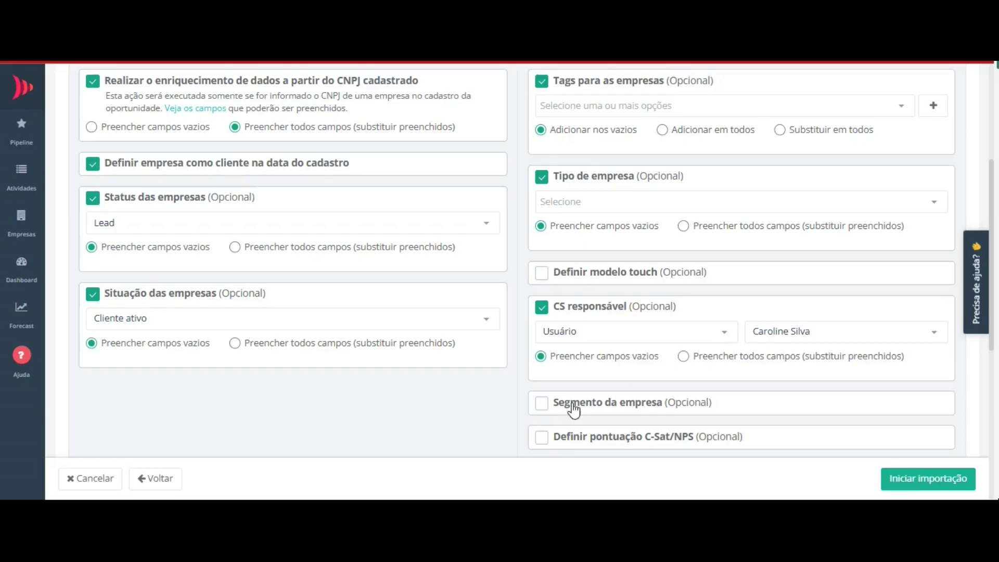
scroll(569, 408, "down", 1)
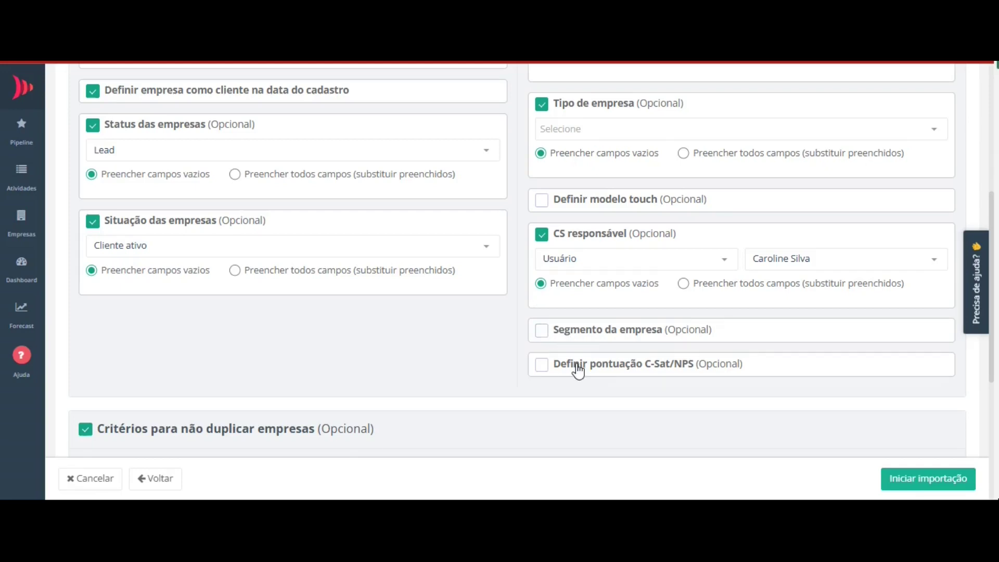
scroll(579, 371, "down", 3)
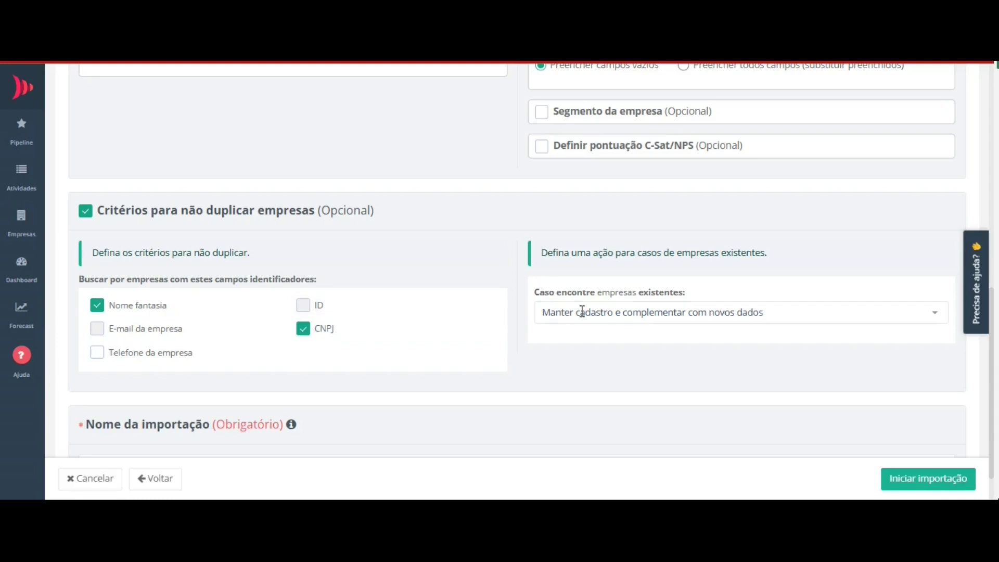
- Set existing companies to 'Manter cadastro e complementar com novos dados' and review the import name
left_click(547, 318)
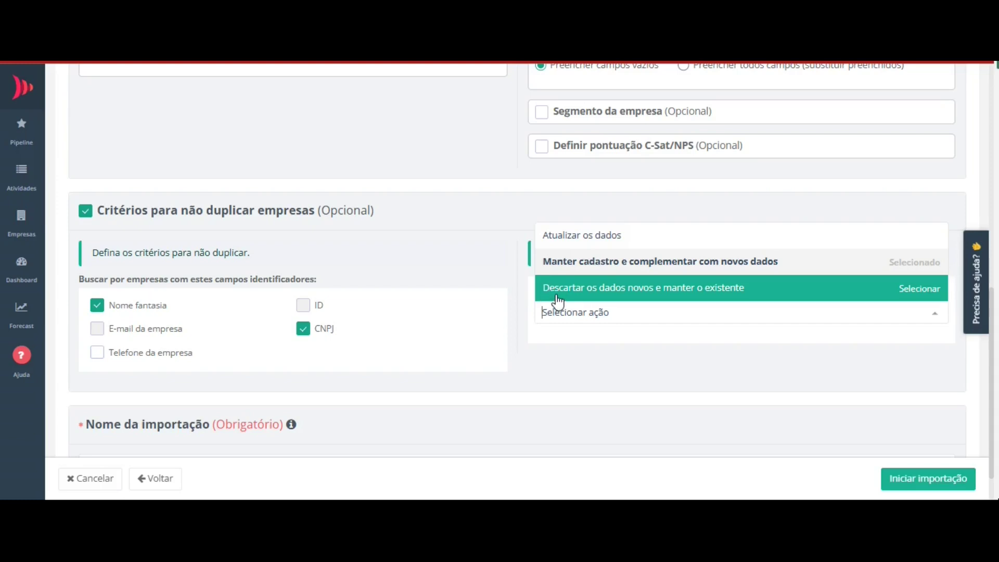
left_click(551, 269)
scroll(98, 389, "down", 1)
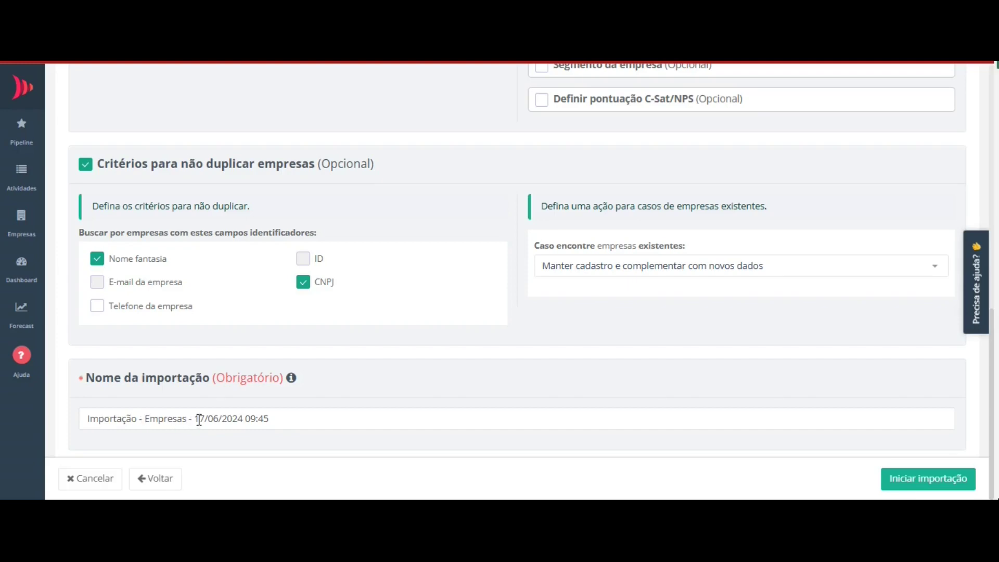
left_click(281, 423)
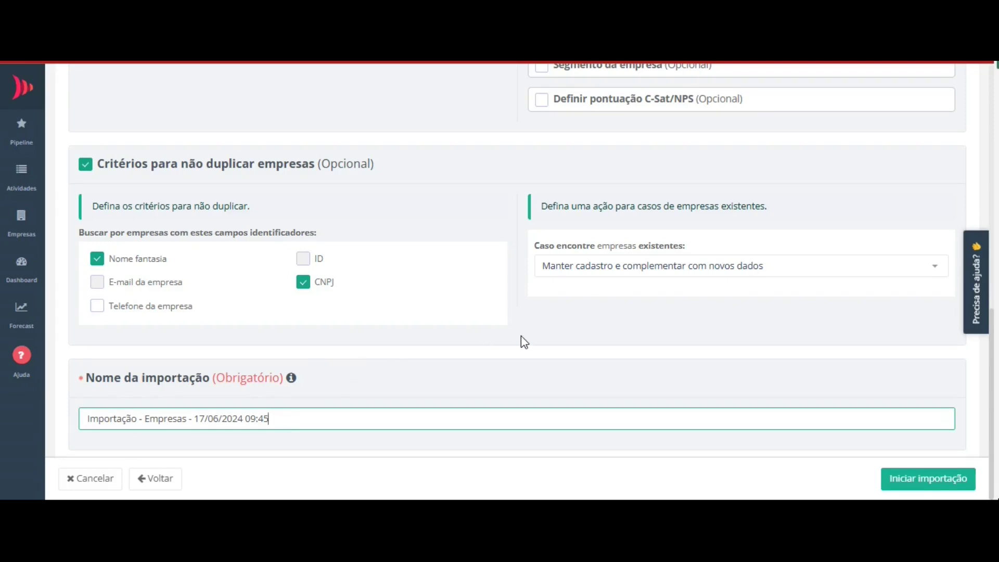
- Start the import and review the history: Finalizada, 5 lines processed, 5 companies created, 0 errors
left_click(911, 477)
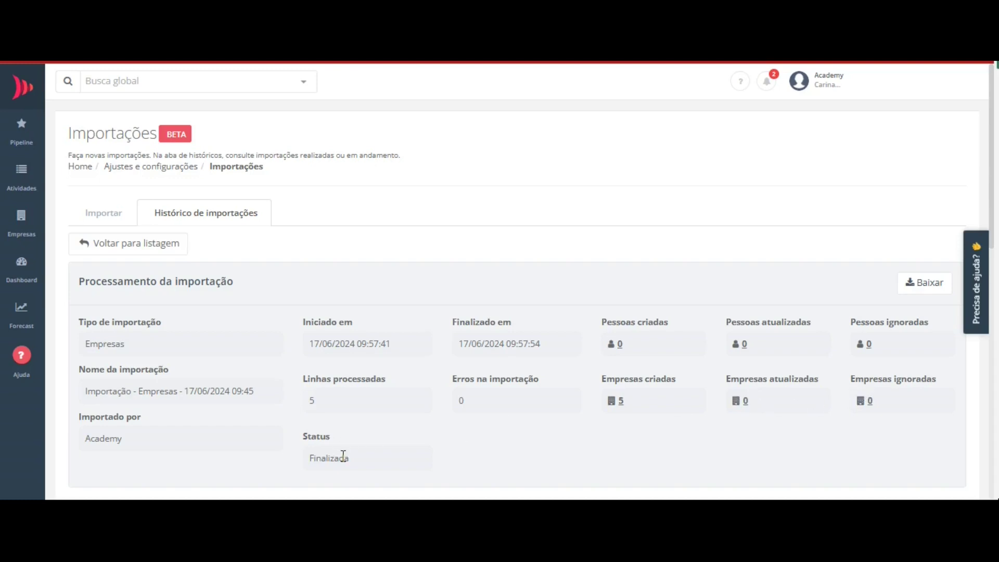
scroll(343, 457, "down", 2)
scroll(335, 395, "up", 2)
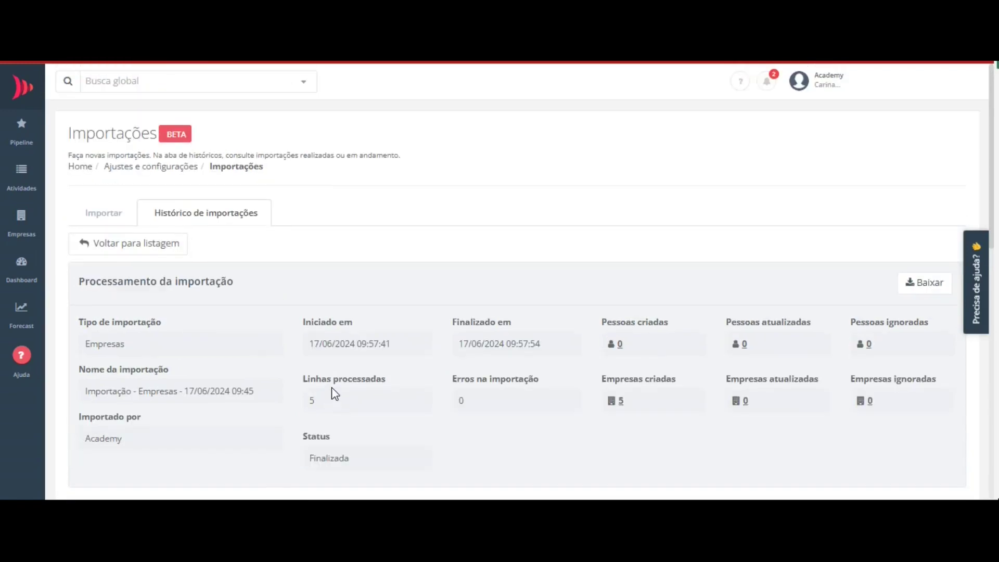